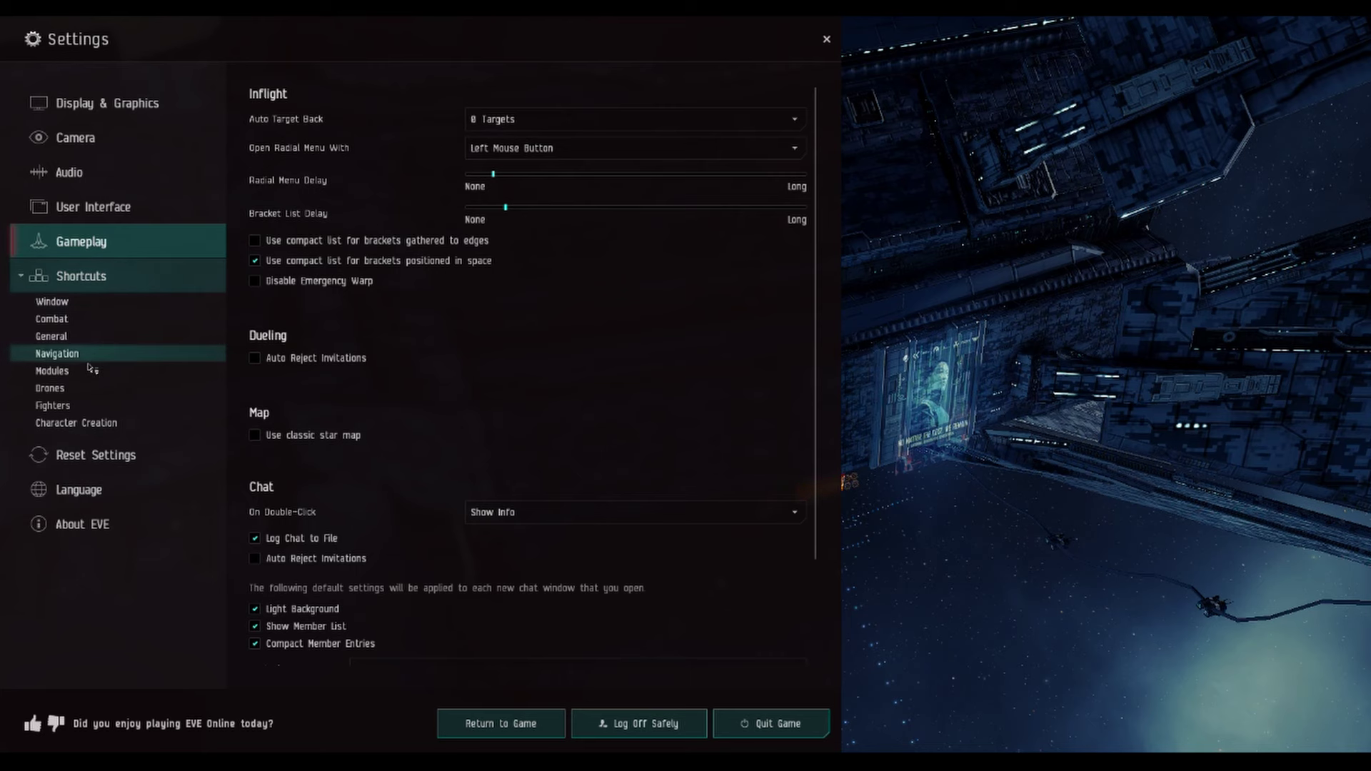
Step: Show the Navigation shortcut list and select Stop Ship to see its key binding
{"action": "left_click", "coordinate": [89, 362]}
{"action": "scroll", "coordinate": [413, 422], "scroll_direction": "down", "scroll_amount": 3}
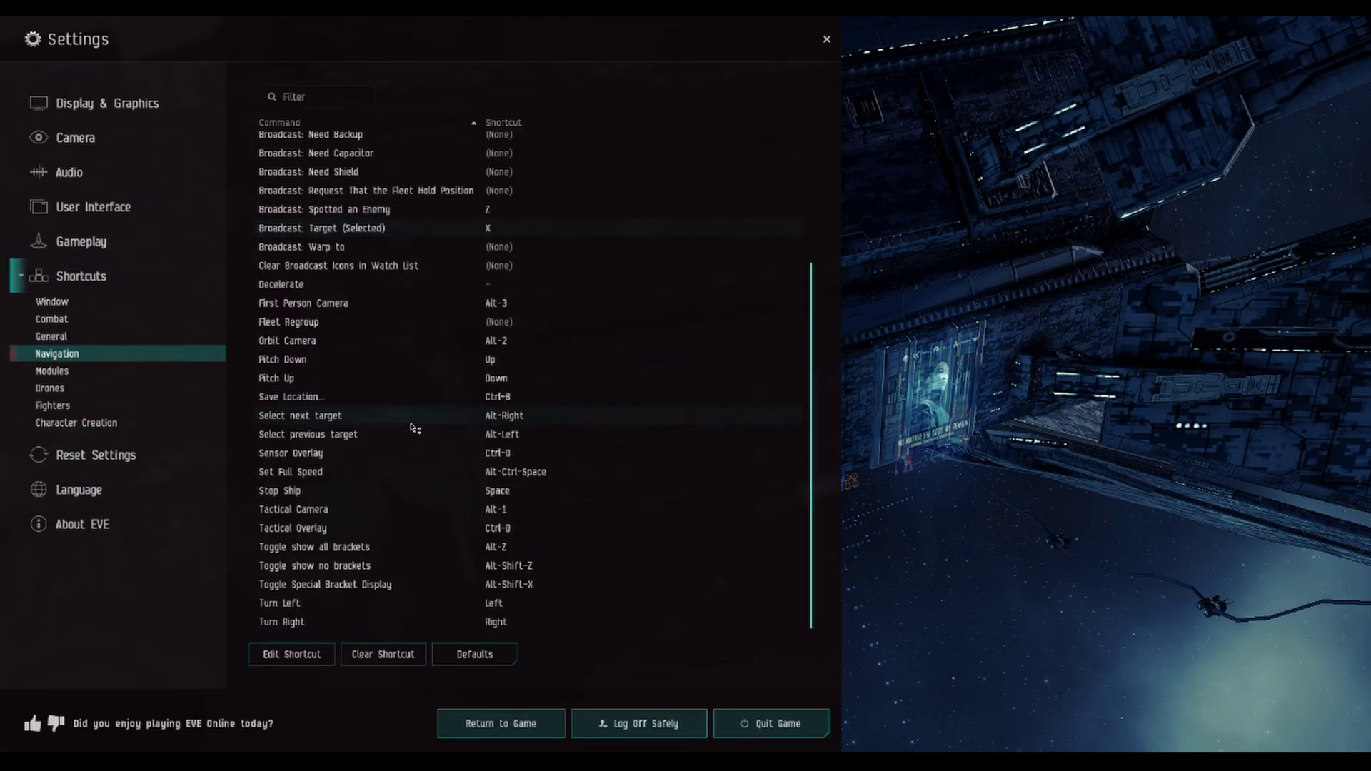
{"action": "left_click", "coordinate": [349, 494]}
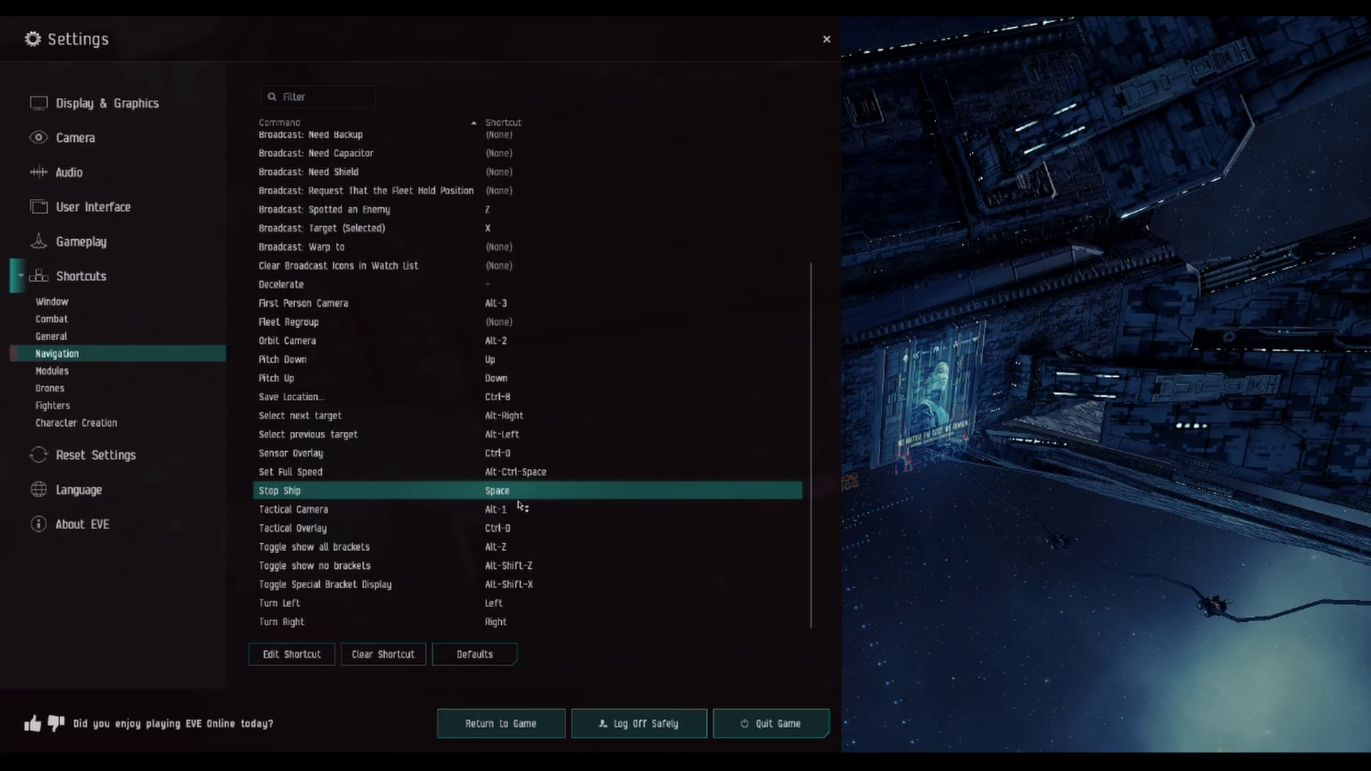
Step: Leave Settings and tilt the camera over the factory station with range rings visible
{"action": "key", "text": "Escape"}
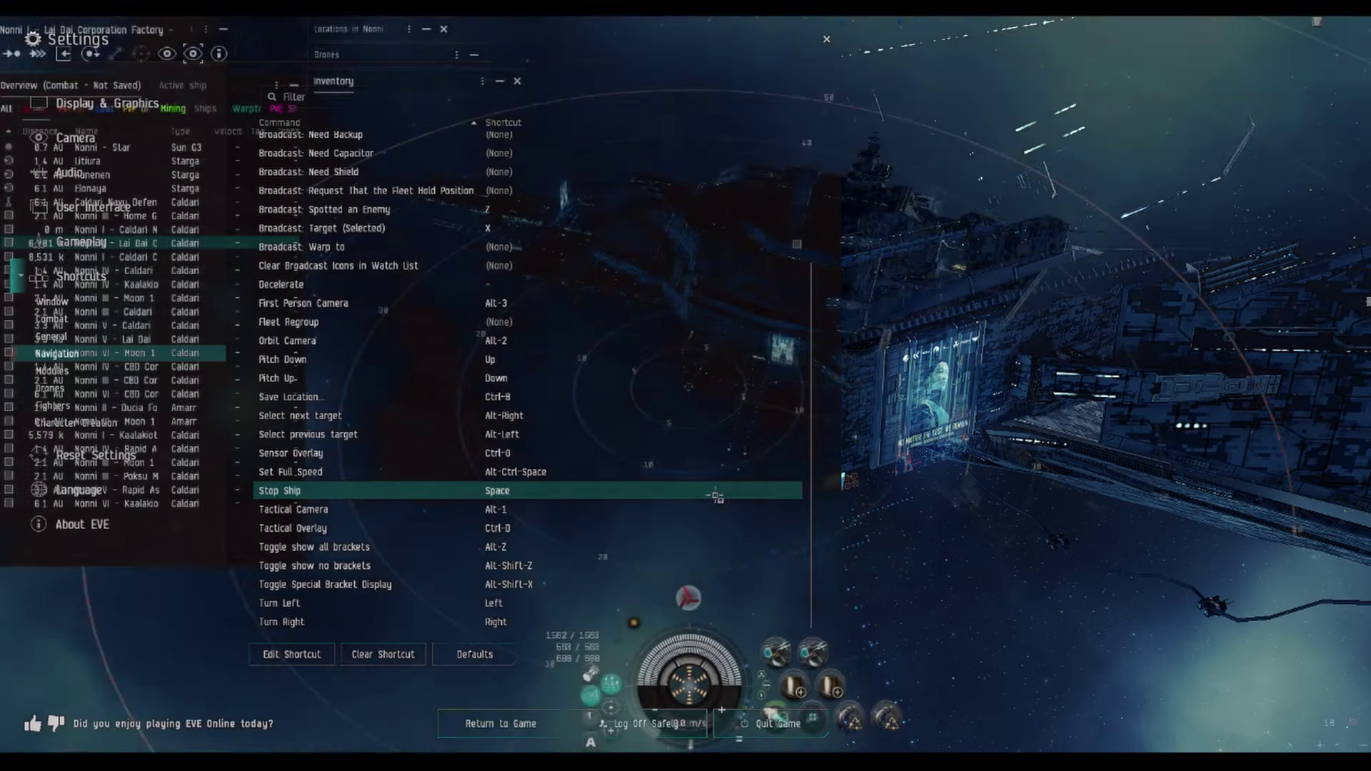
{"action": "scroll", "coordinate": [737, 492], "scroll_direction": "up", "scroll_amount": 2}
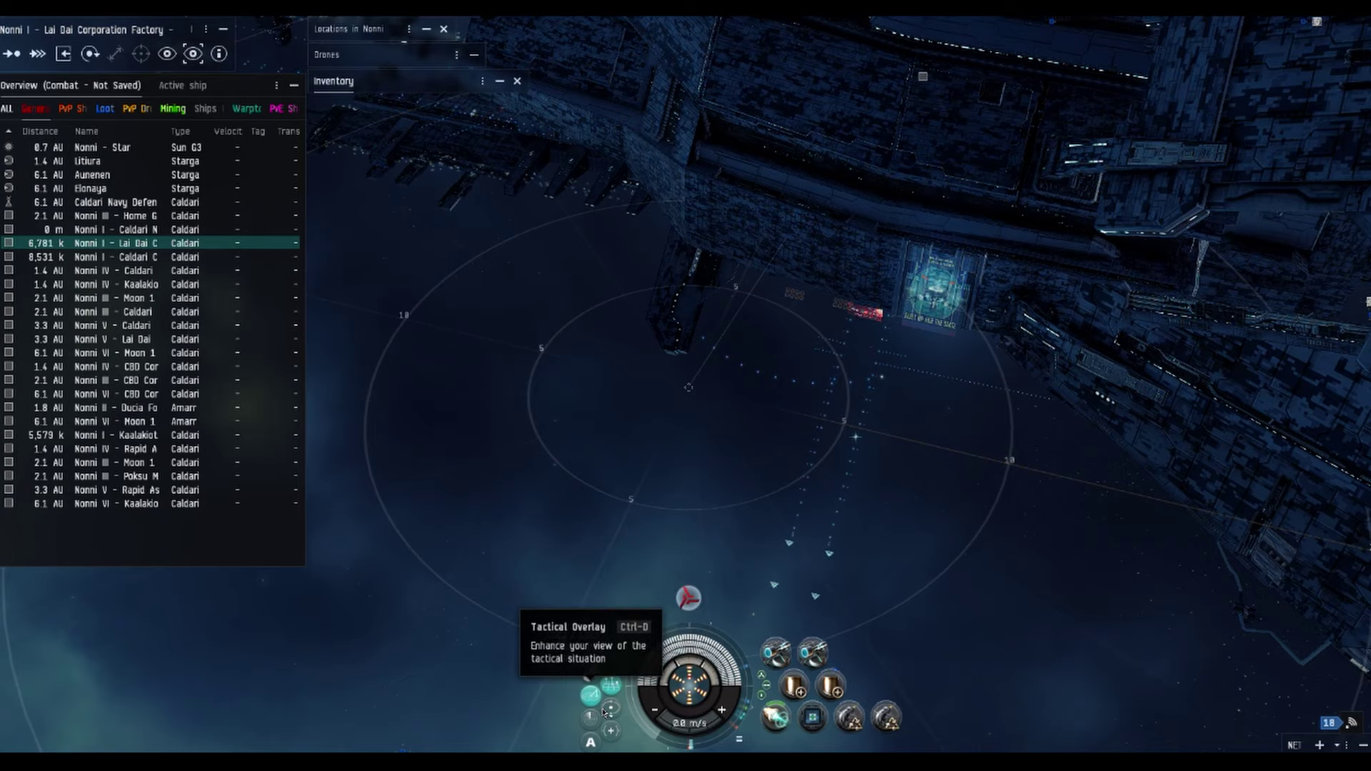
{"action": "mouse_move", "coordinate": [772, 459]}
{"action": "left_mouse_down"}
{"action": "mouse_move", "coordinate": [761, 458]}
{"action": "mouse_move", "coordinate": [774, 449]}
{"action": "mouse_move", "coordinate": [777, 487]}
{"action": "left_mouse_up"}
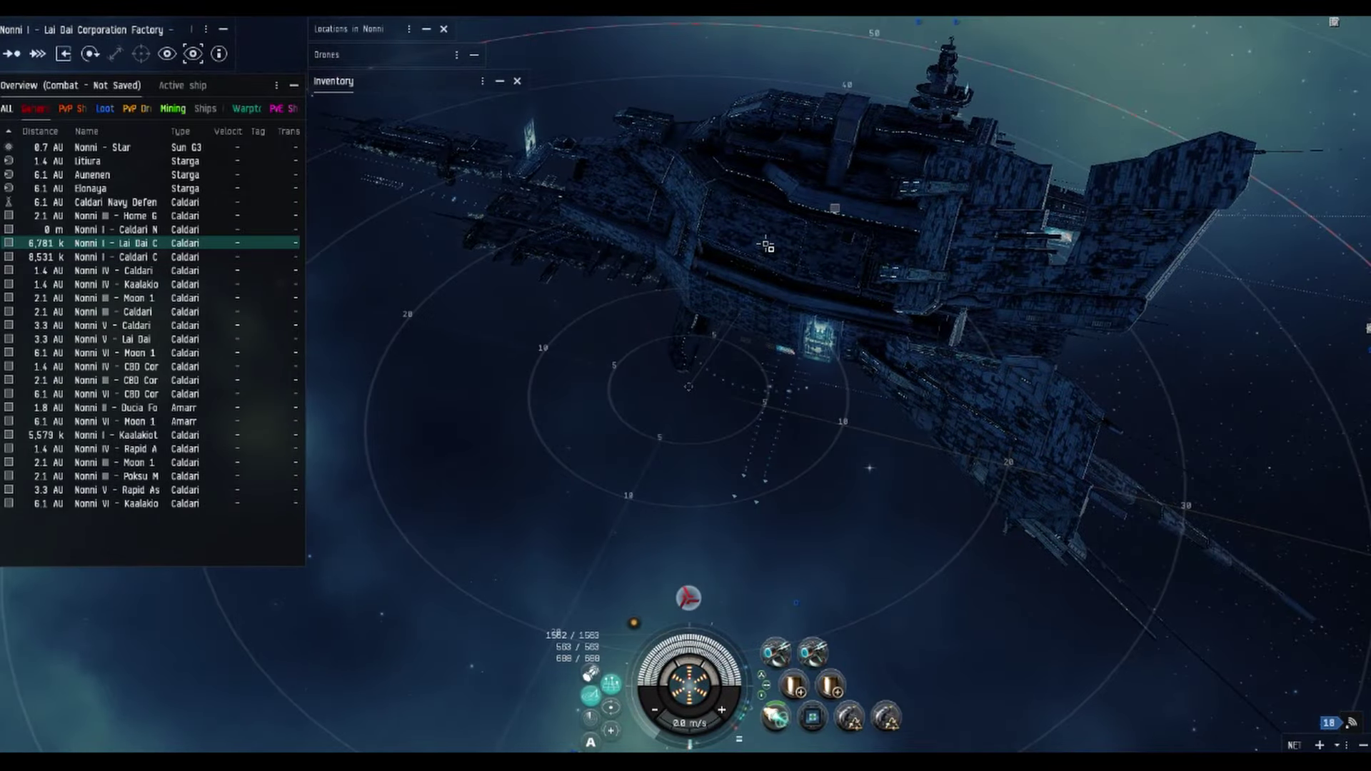
Step: Orbit the station at 1,000 m from its context menu, then stop the ship
{"action": "right_click", "coordinate": [766, 245]}
{"action": "mouse_move", "coordinate": [821, 262]}
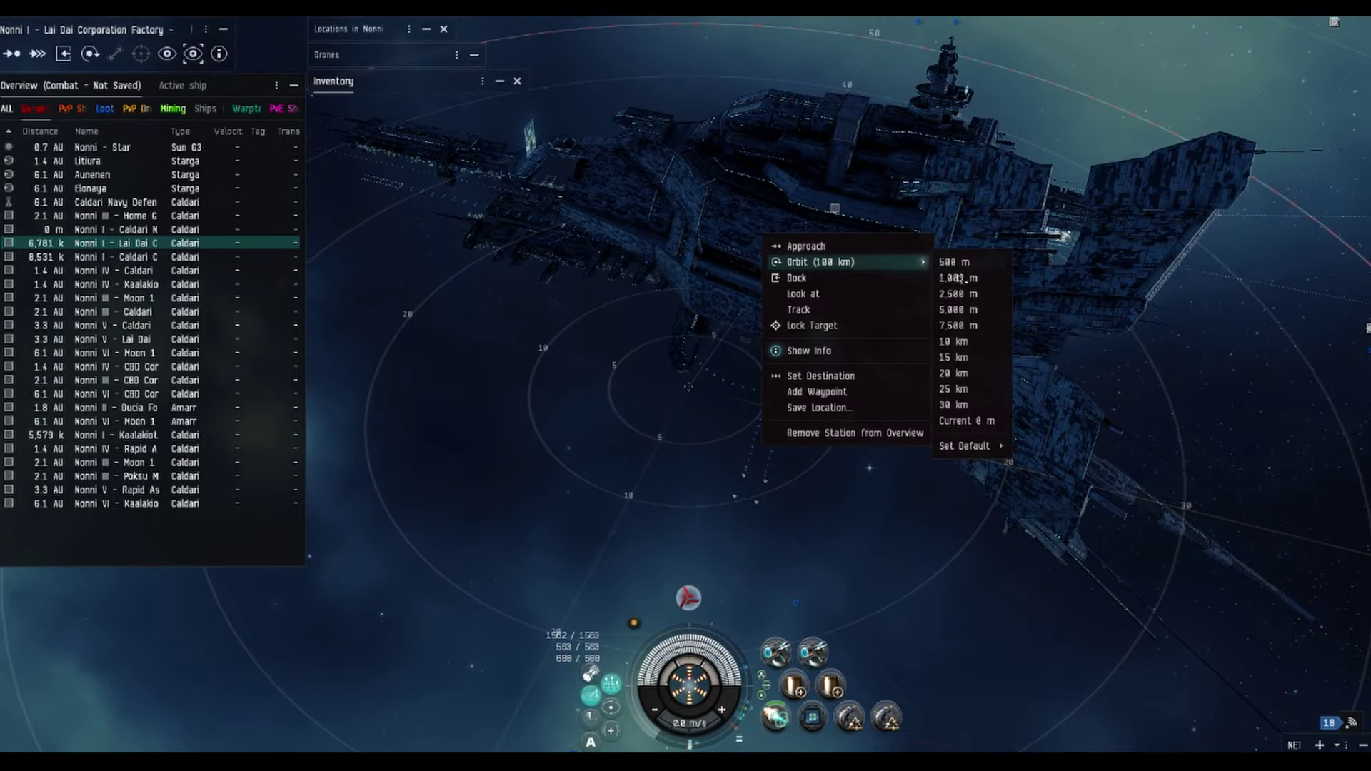
{"action": "left_click", "coordinate": [961, 279]}
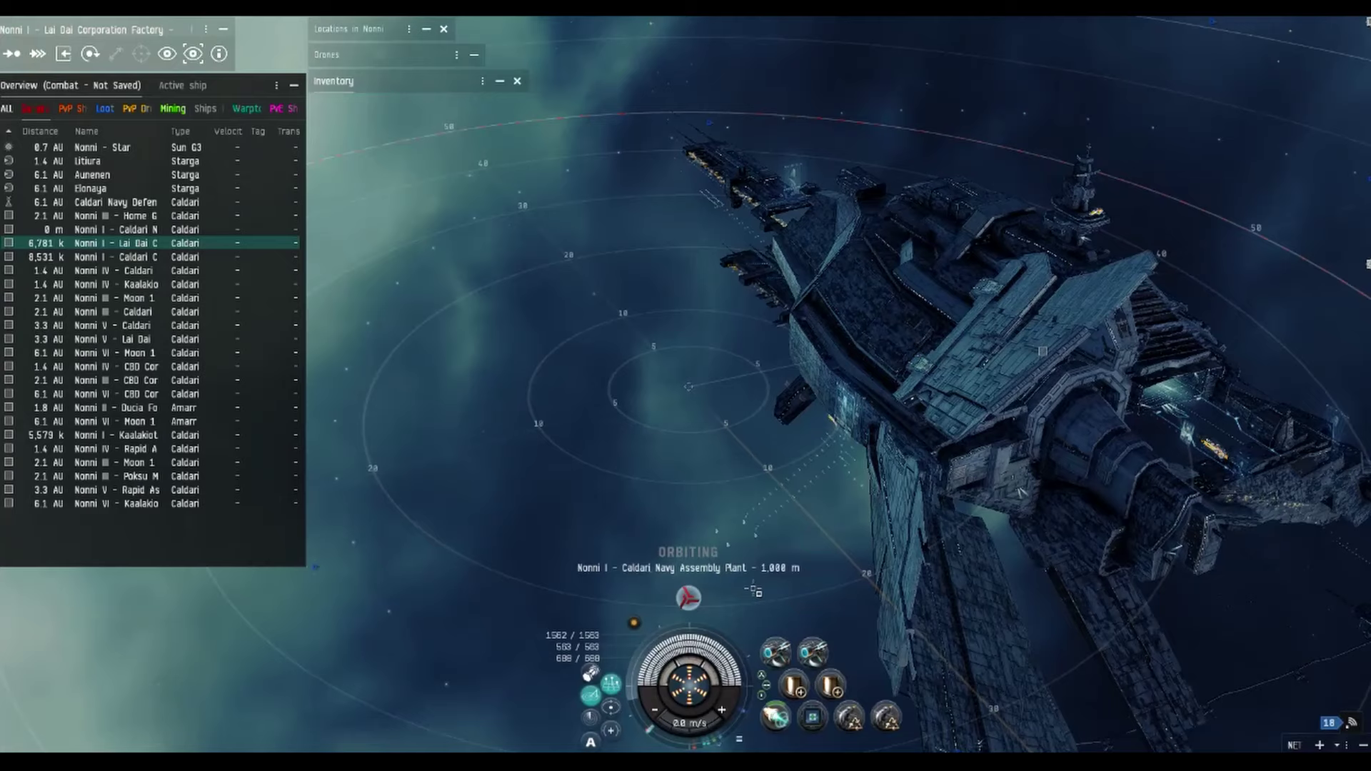
{"action": "key", "text": "ctrl+space"}
Step: Select the Caldari Navy Assembly Plant, orbit it at 500 m via the radial menu, then stop
{"action": "left_click", "coordinate": [108, 230]}
{"action": "right_click", "coordinate": [119, 230]}
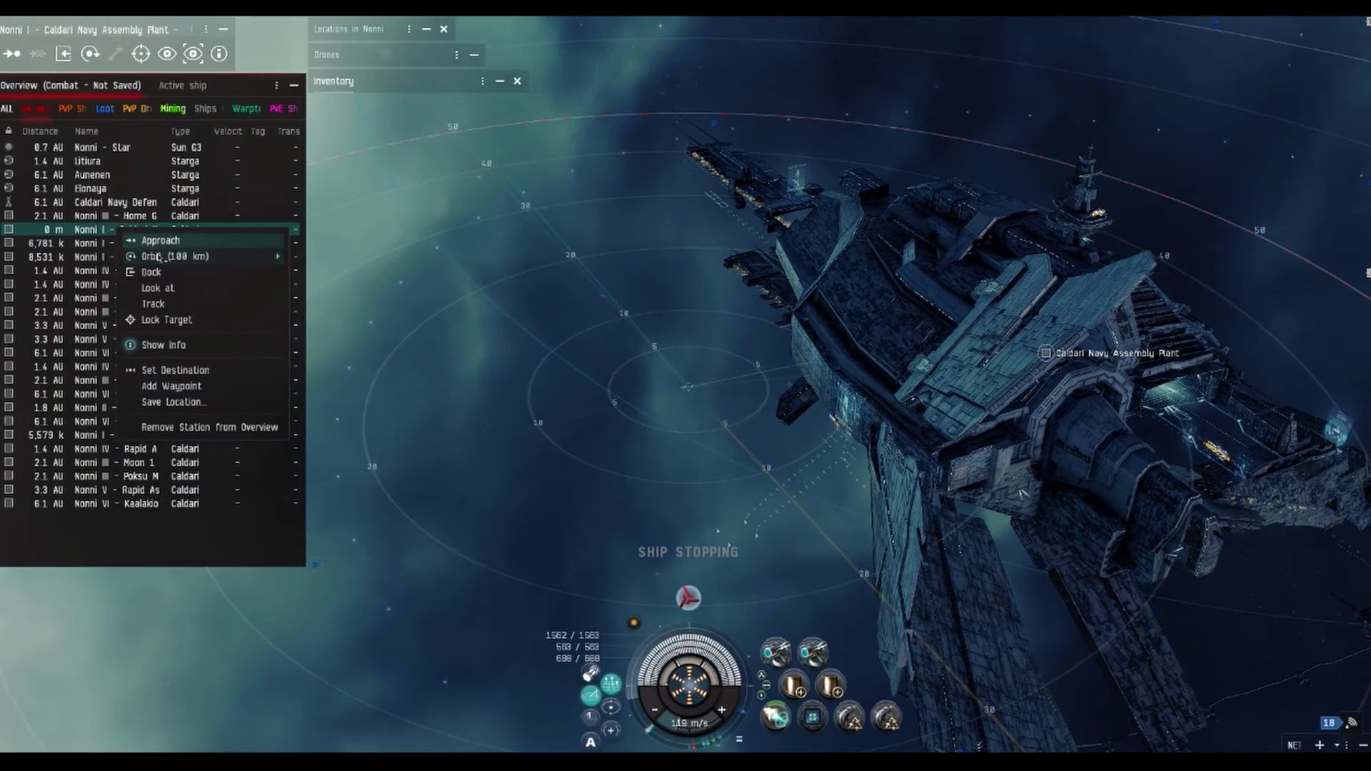
{"action": "left_click_drag", "start_coordinate": [536, 322], "coordinate": [835, 274]}
{"action": "left_click", "coordinate": [835, 273]}
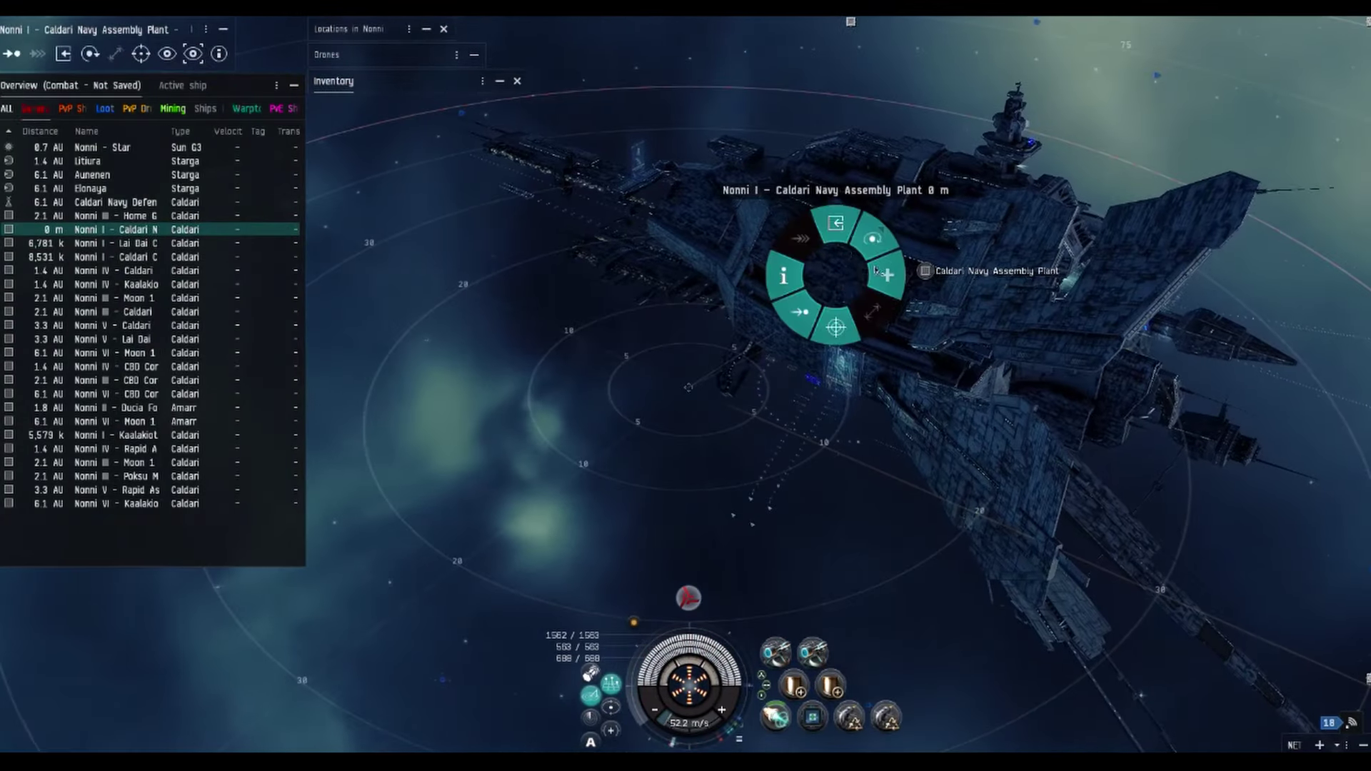
{"action": "left_click", "coordinate": [906, 234]}
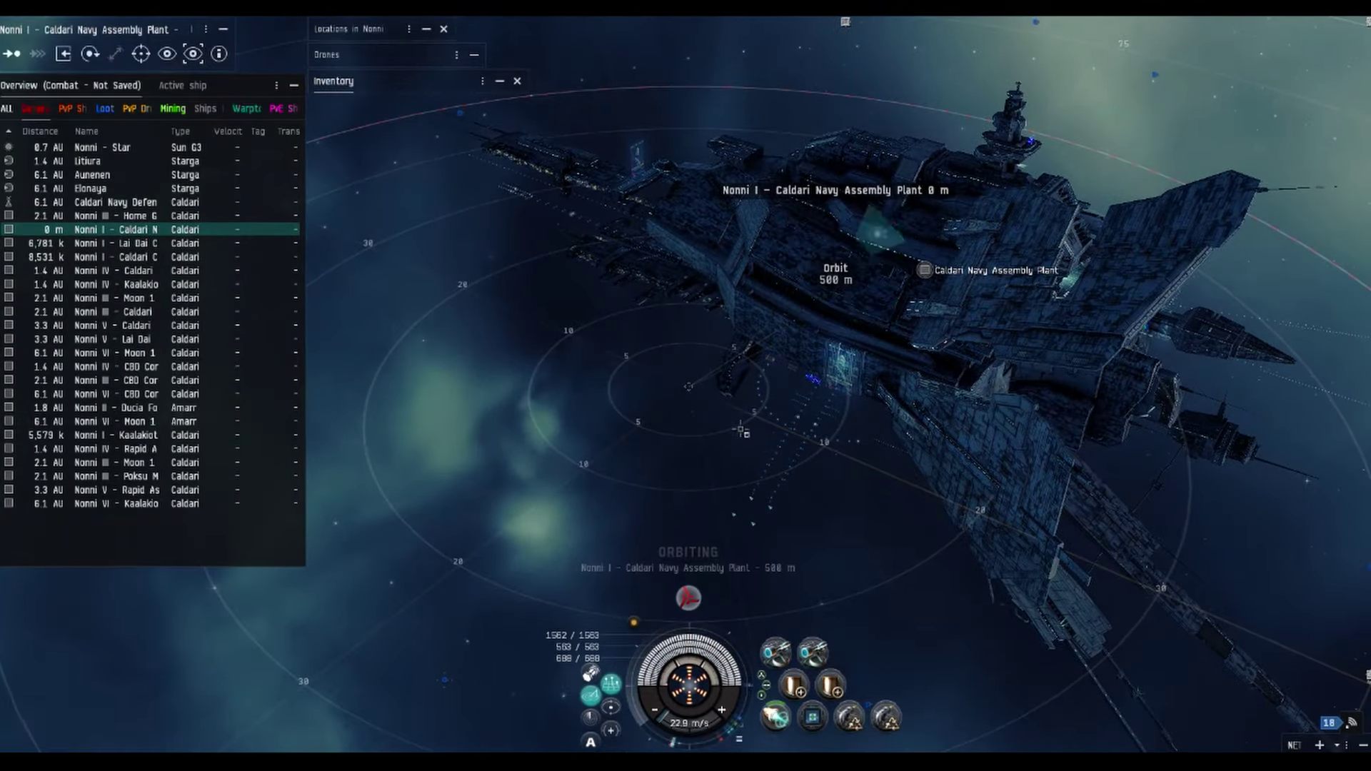
{"action": "key", "text": "ctrl+space"}
Step: Fly toward a point beside the station, orbit it at 100 km, then stop
{"action": "double_click", "coordinate": [825, 301]}
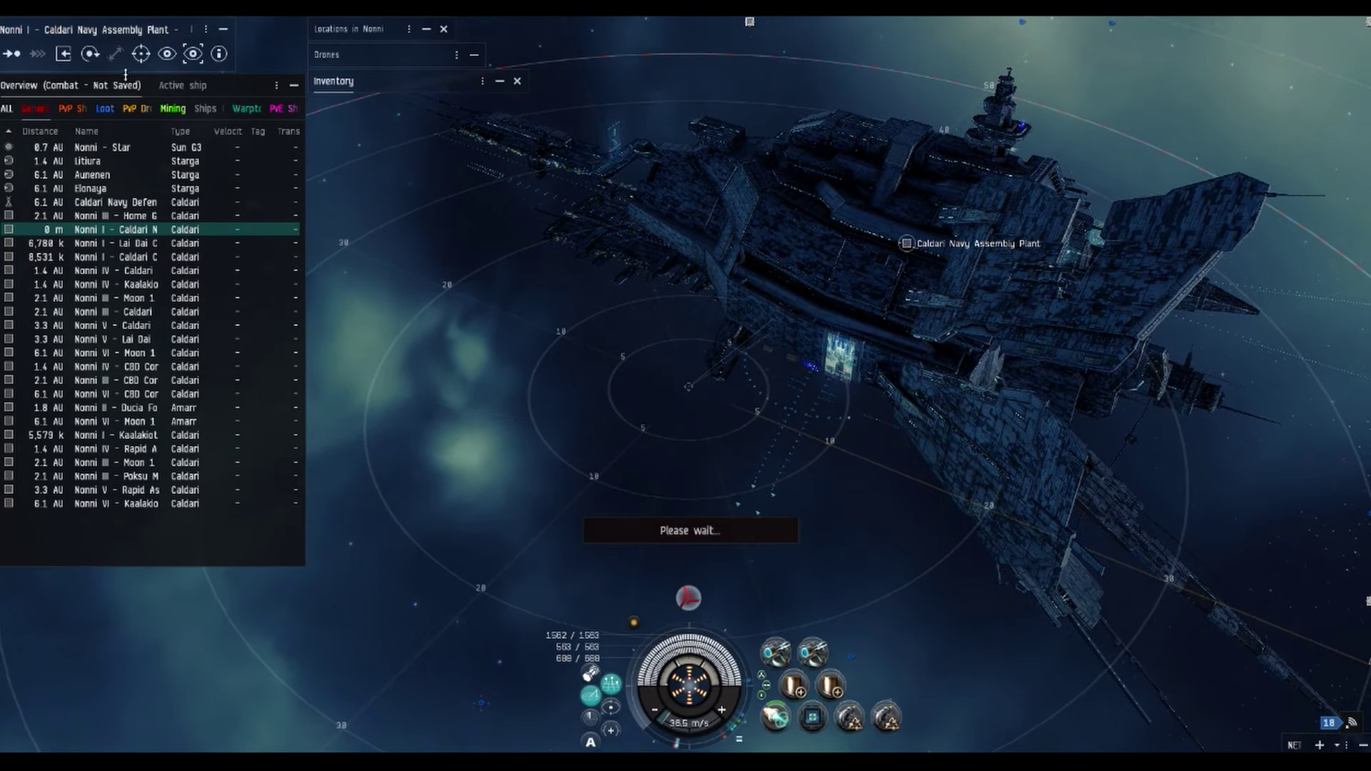
{"action": "left_click", "coordinate": [90, 53]}
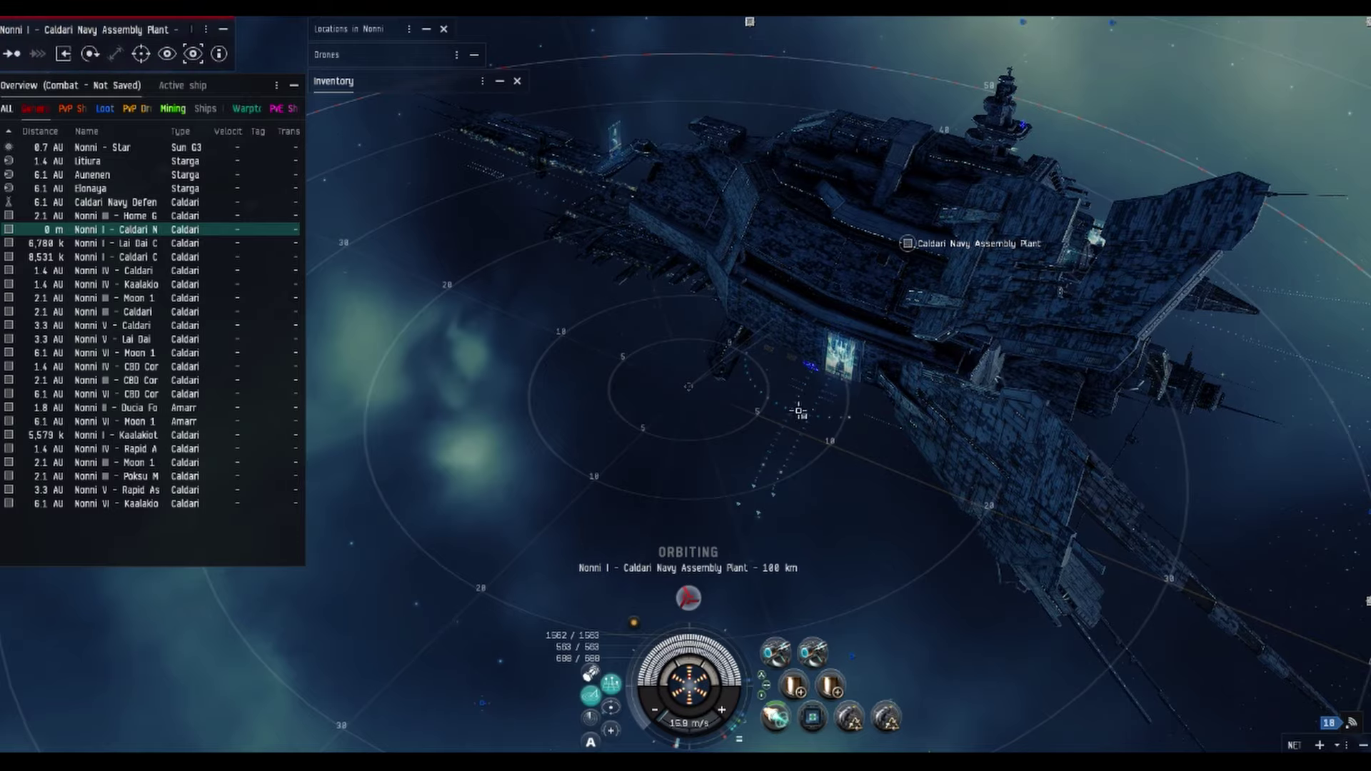
{"action": "key", "text": "ctrl+space"}
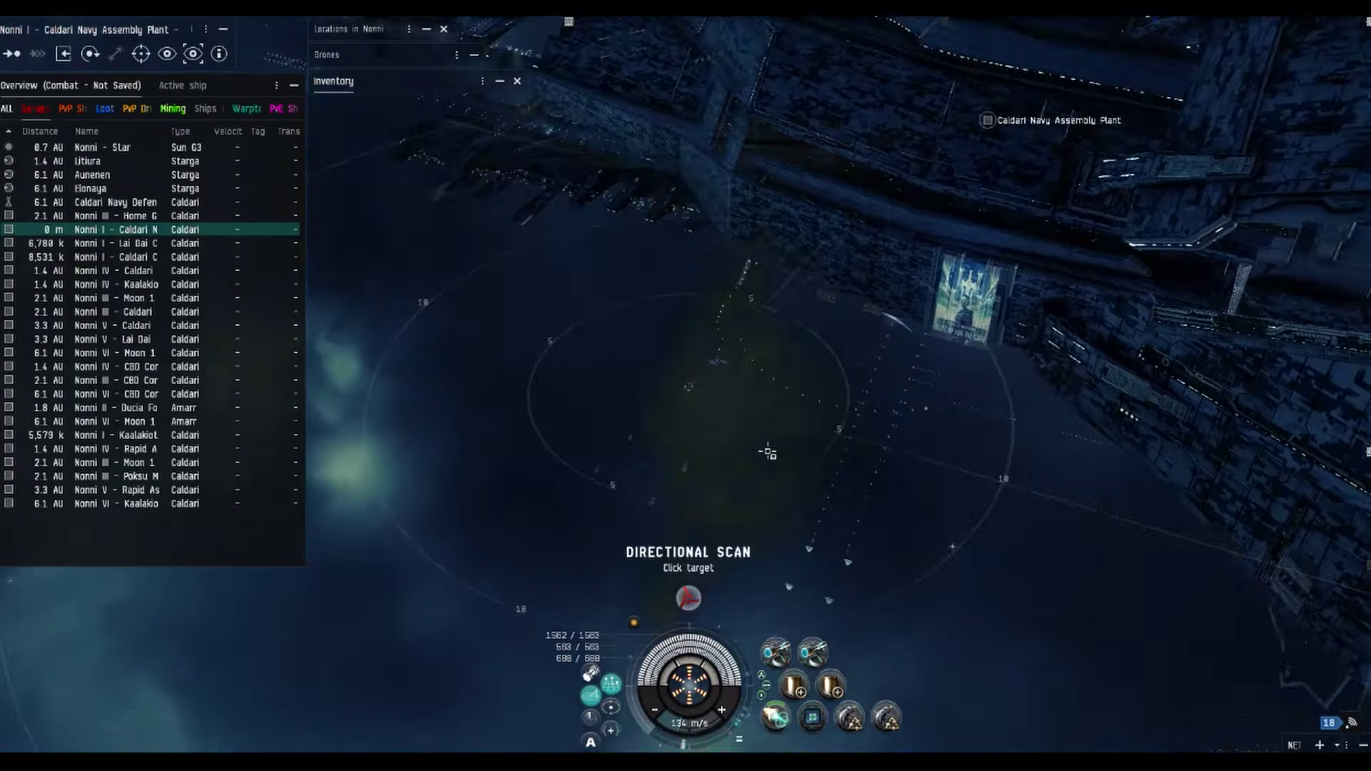
Step: Arm the Q approach command and survey the Lai Dai factory from several camera angles
{"action": "key", "text": "q"}
{"action": "key", "text": "v"}
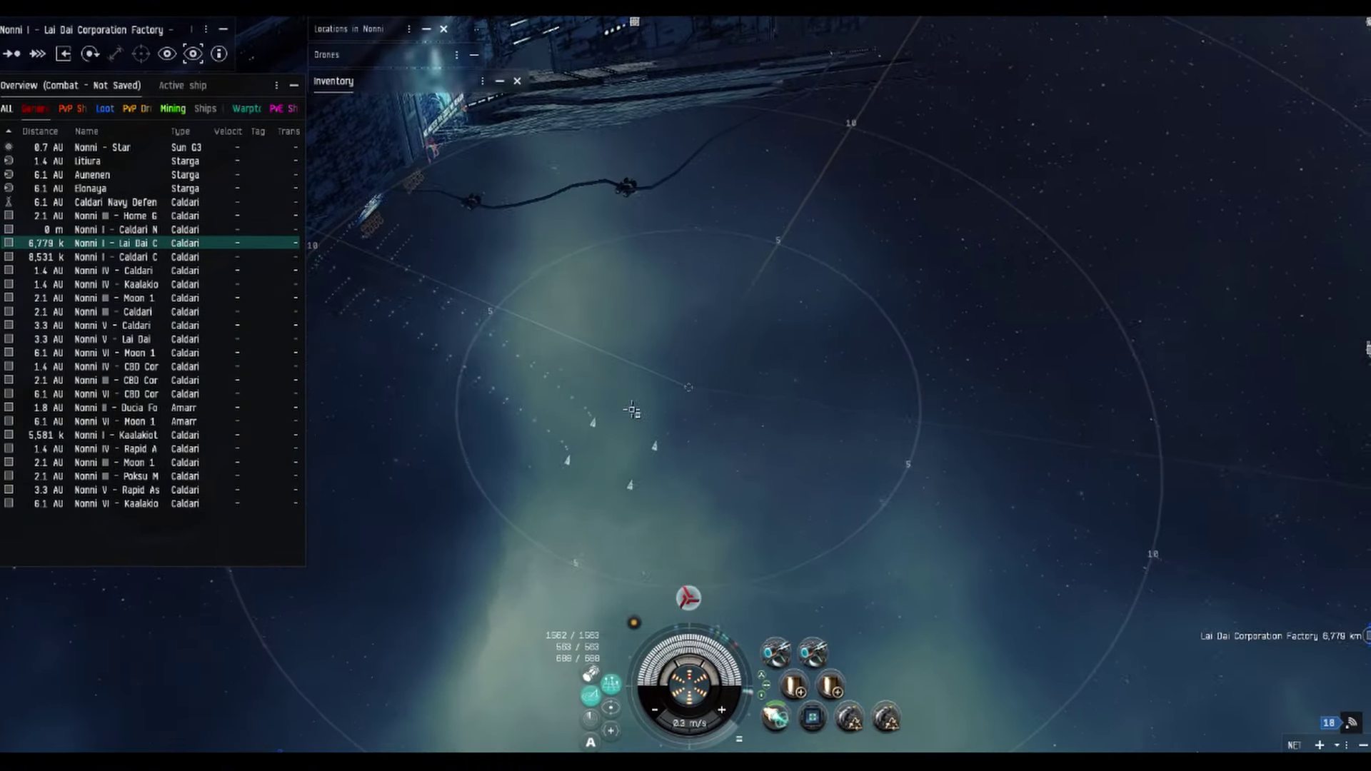
{"action": "mouse_move", "coordinate": [637, 405]}
{"action": "left_mouse_down"}
{"action": "mouse_move", "coordinate": [683, 471]}
{"action": "mouse_move", "coordinate": [687, 450]}
{"action": "left_mouse_up"}
{"action": "key", "text": "v"}
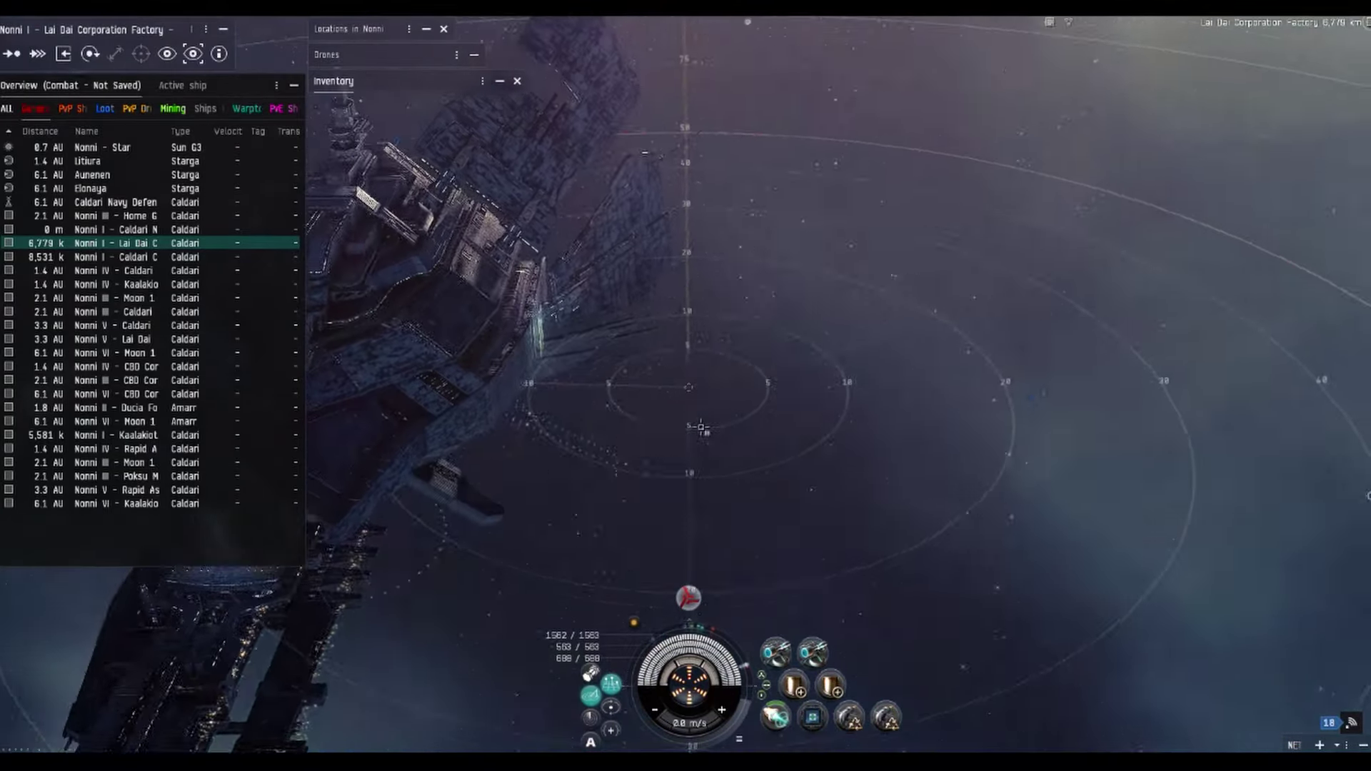
{"action": "mouse_move", "coordinate": [688, 449]}
{"action": "left_mouse_down"}
{"action": "mouse_move", "coordinate": [702, 446]}
{"action": "mouse_move", "coordinate": [706, 378]}
{"action": "left_mouse_up"}
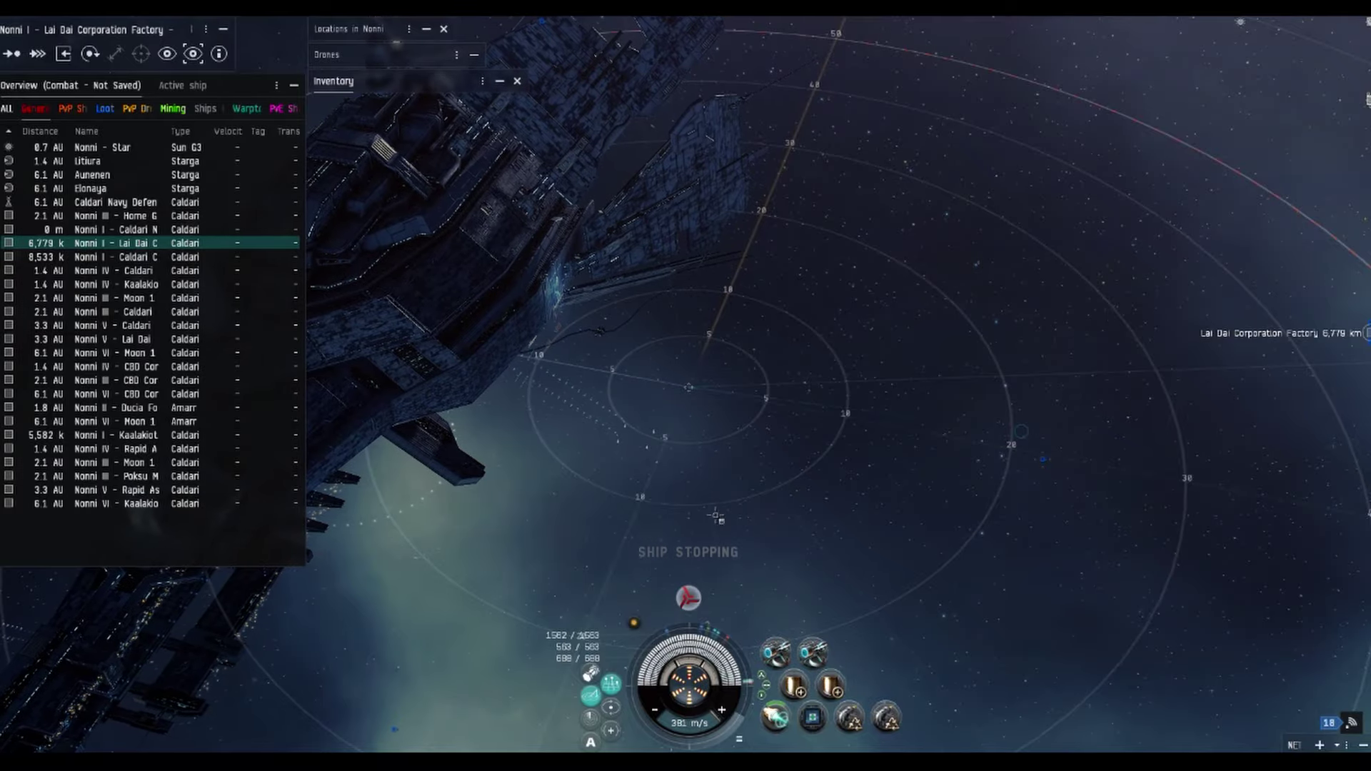
{"action": "mouse_move", "coordinate": [717, 518]}
{"action": "left_mouse_down"}
{"action": "mouse_move", "coordinate": [745, 429]}
{"action": "mouse_move", "coordinate": [724, 490]}
{"action": "left_mouse_up"}
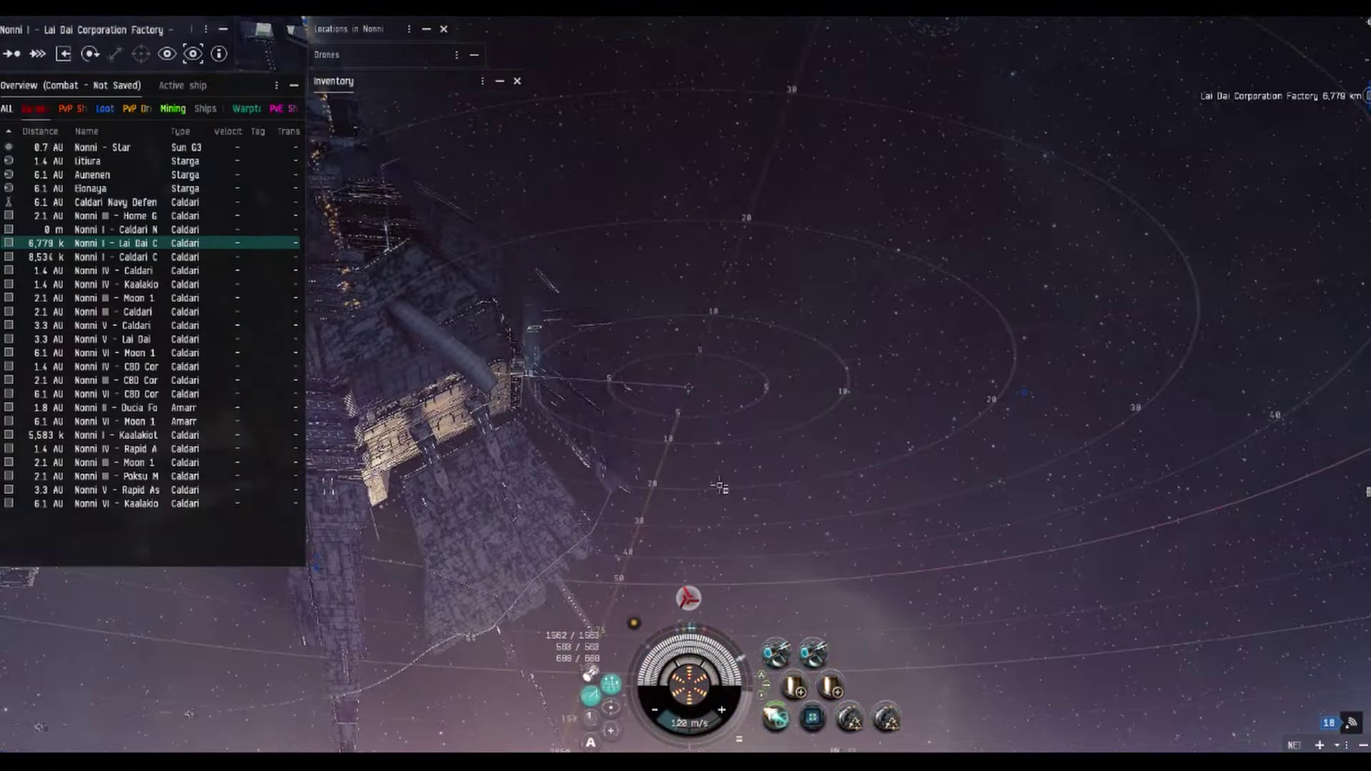
{"action": "scroll", "coordinate": [722, 461], "scroll_direction": "up", "scroll_amount": 5}
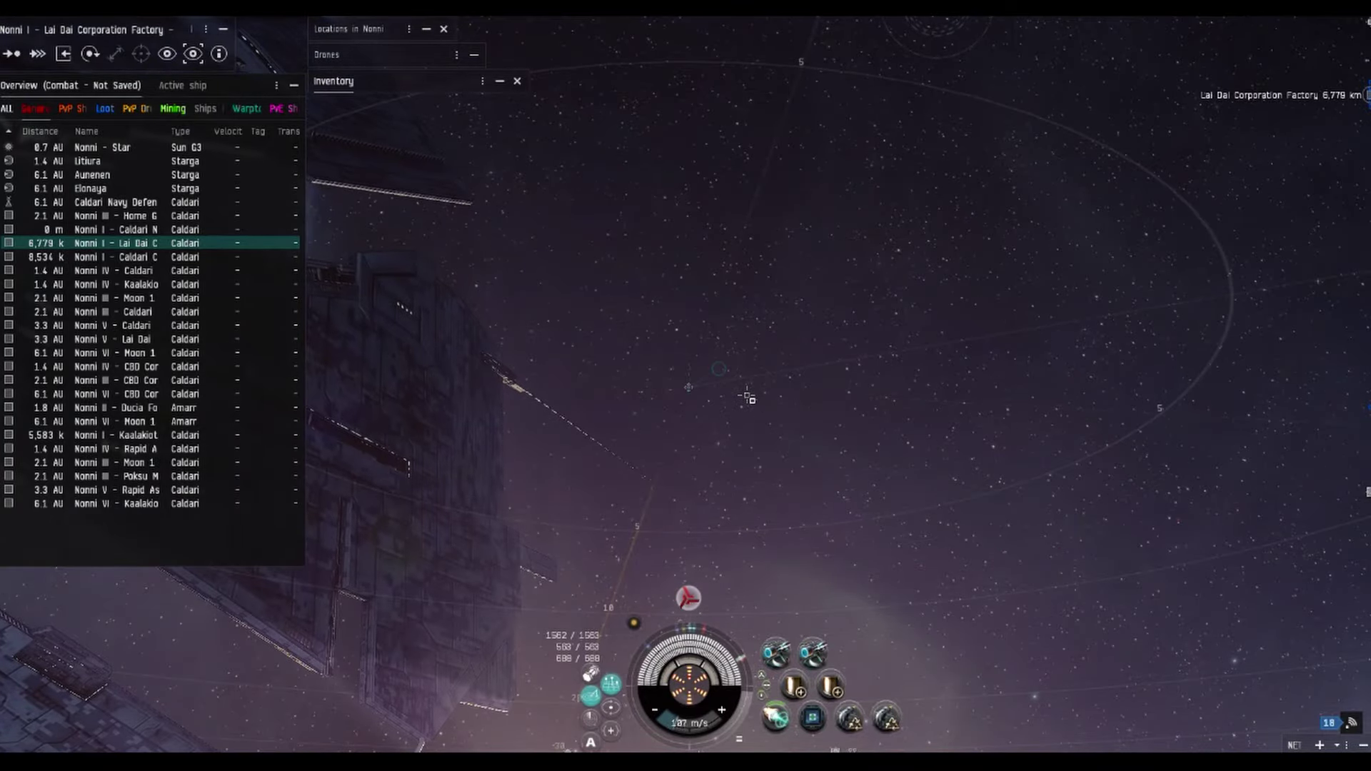
{"action": "mouse_move", "coordinate": [753, 460]}
{"action": "left_mouse_down"}
{"action": "mouse_move", "coordinate": [549, 597]}
{"action": "mouse_move", "coordinate": [741, 592]}
{"action": "left_mouse_up"}
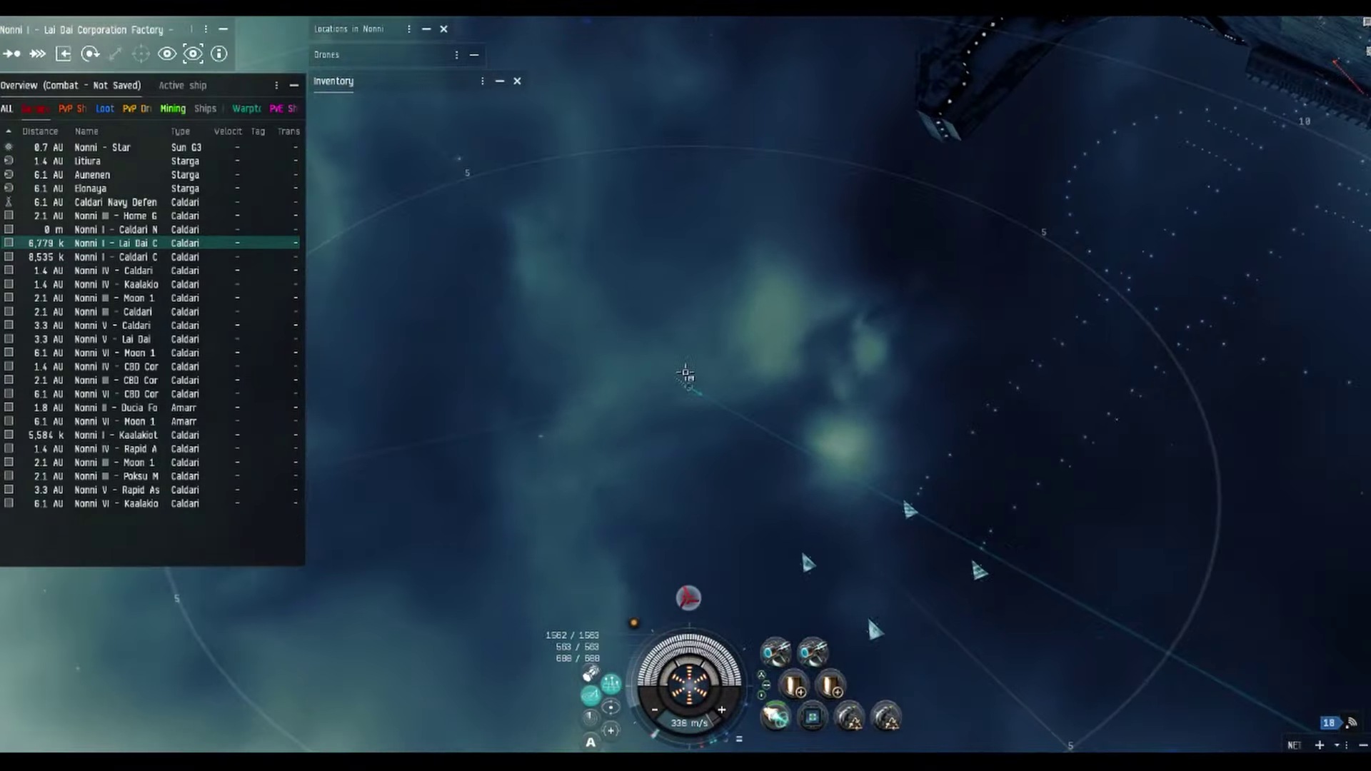
Step: Align the ship toward three points in space, then stop it with Ctrl+Space
{"action": "double_click", "coordinate": [740, 593]}
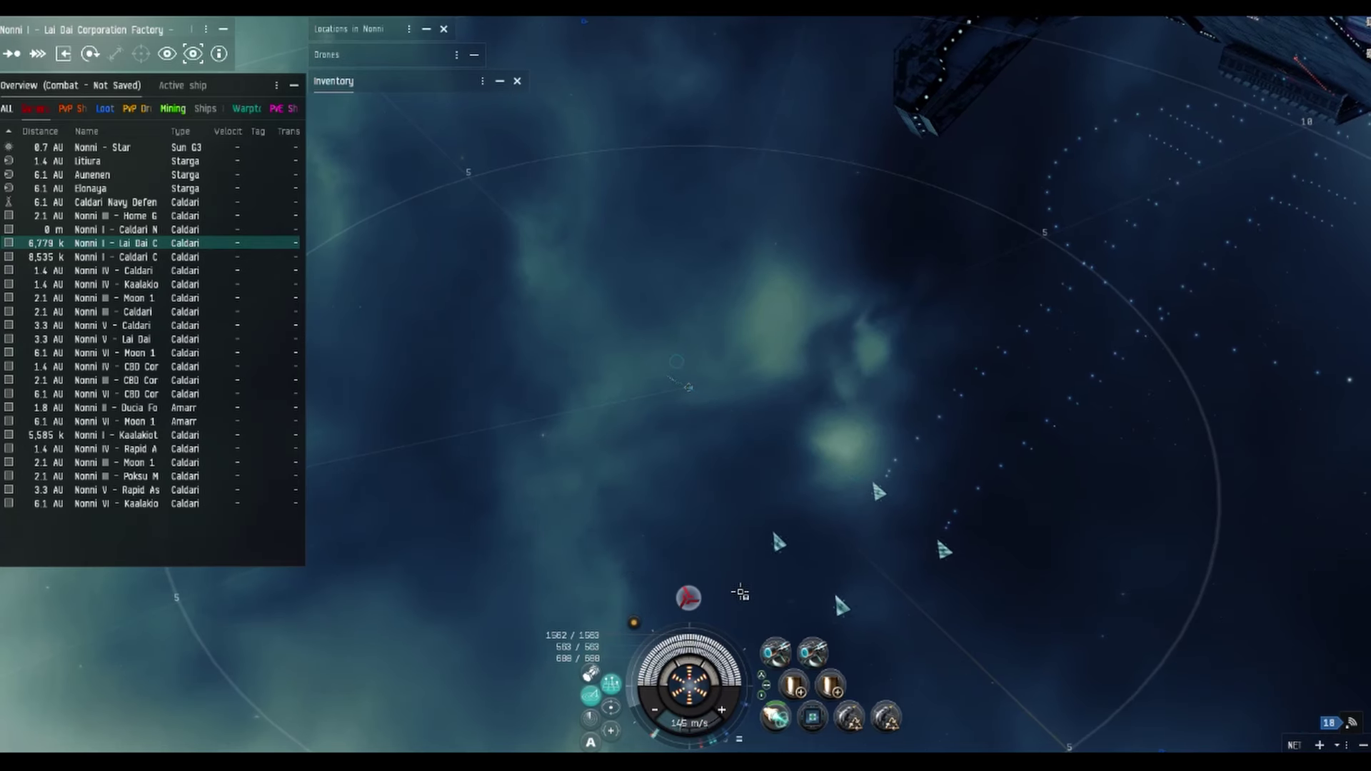
{"action": "scroll", "coordinate": [711, 553], "scroll_direction": "up", "scroll_amount": 5}
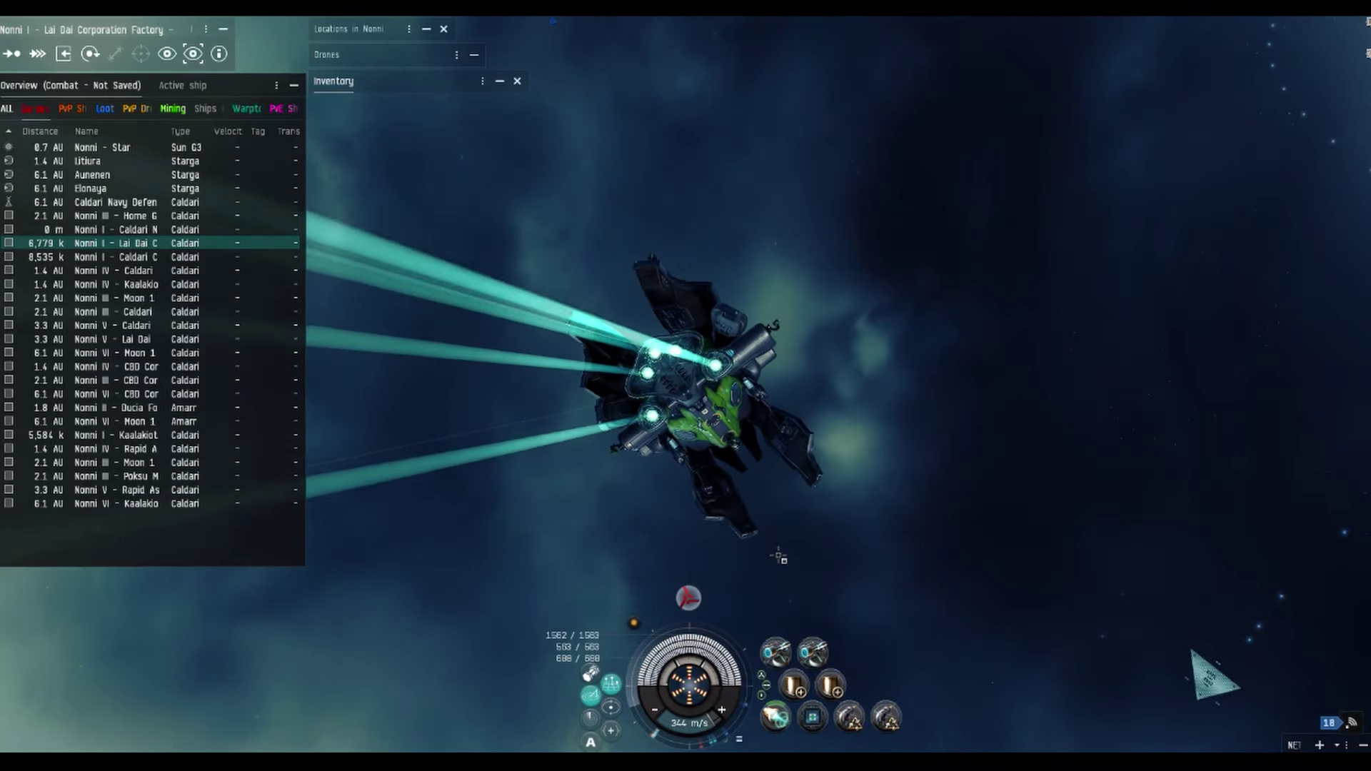
{"action": "double_click", "coordinate": [781, 557]}
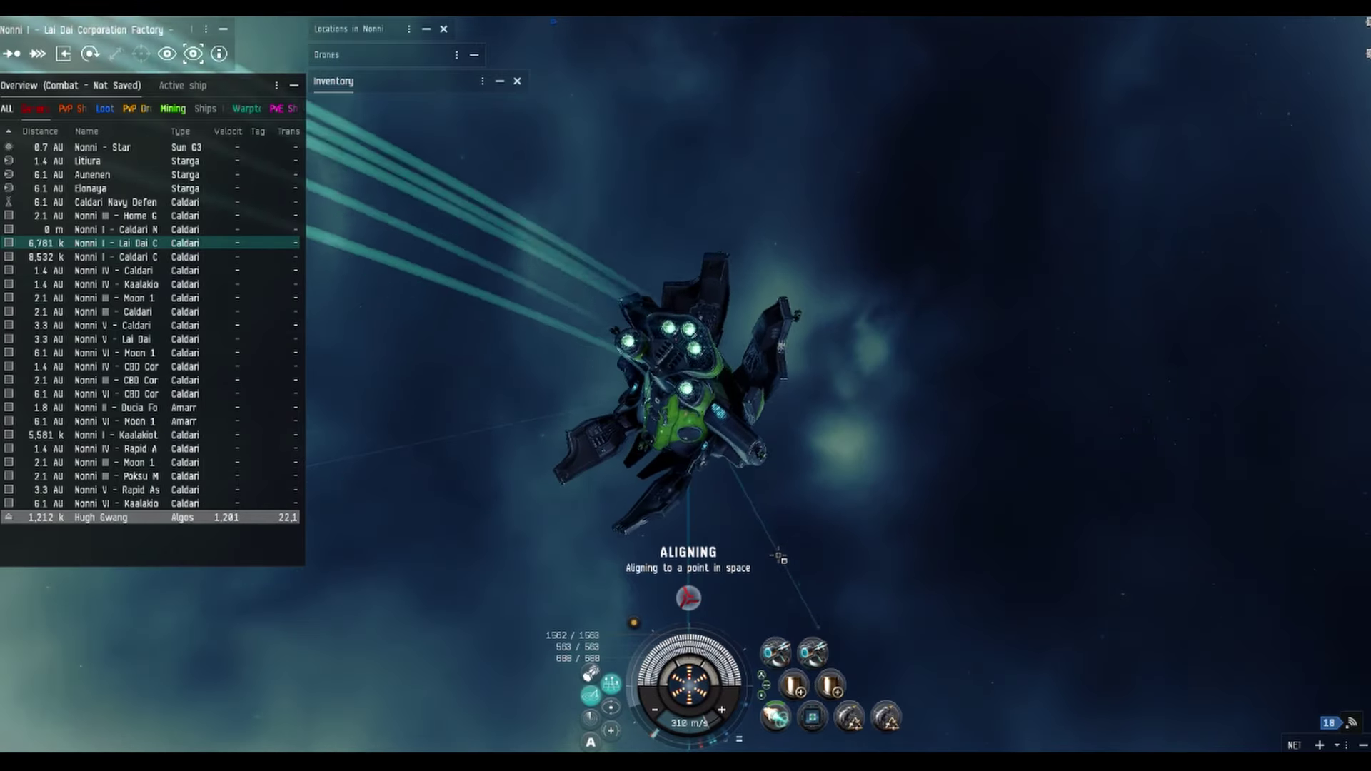
{"action": "double_click", "coordinate": [780, 558]}
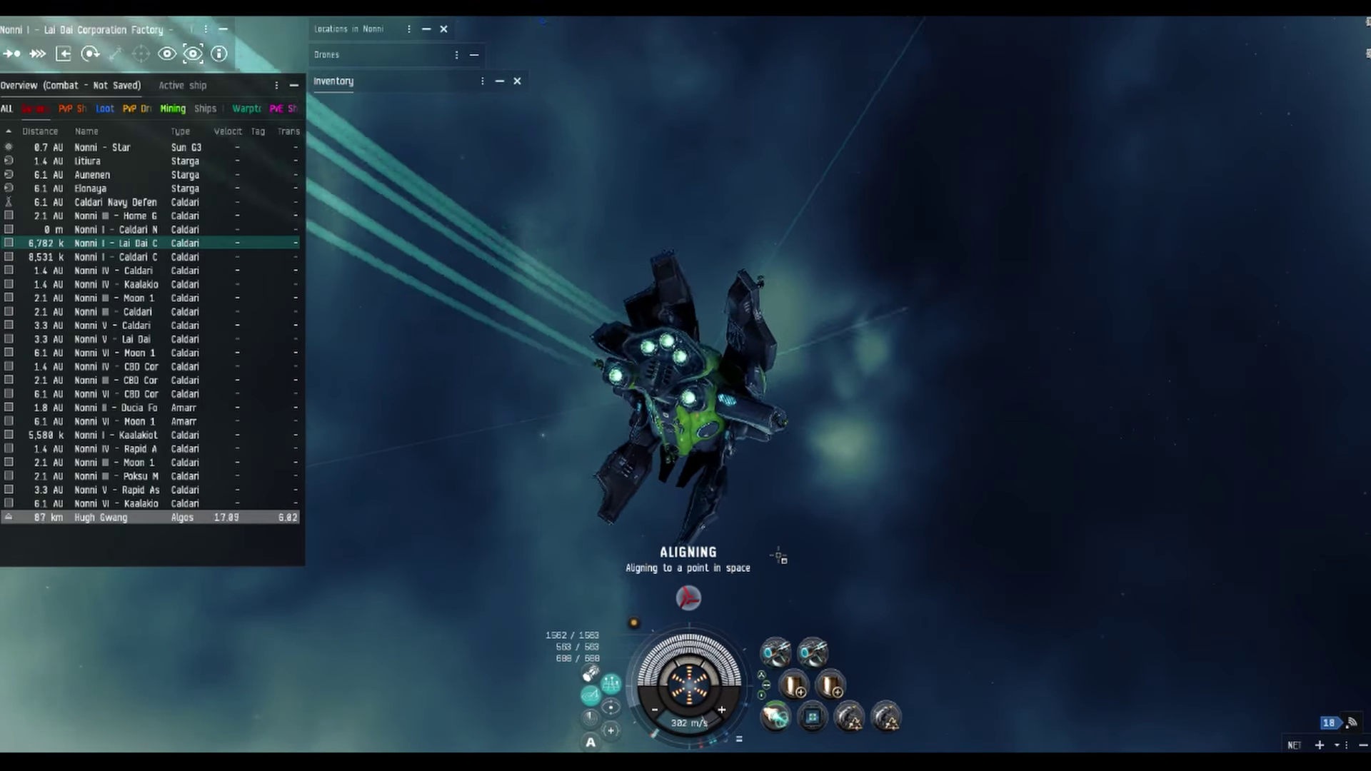
{"action": "key", "text": "ctrl+space"}
{"action": "scroll", "coordinate": [803, 475], "scroll_direction": "down", "scroll_amount": 5}
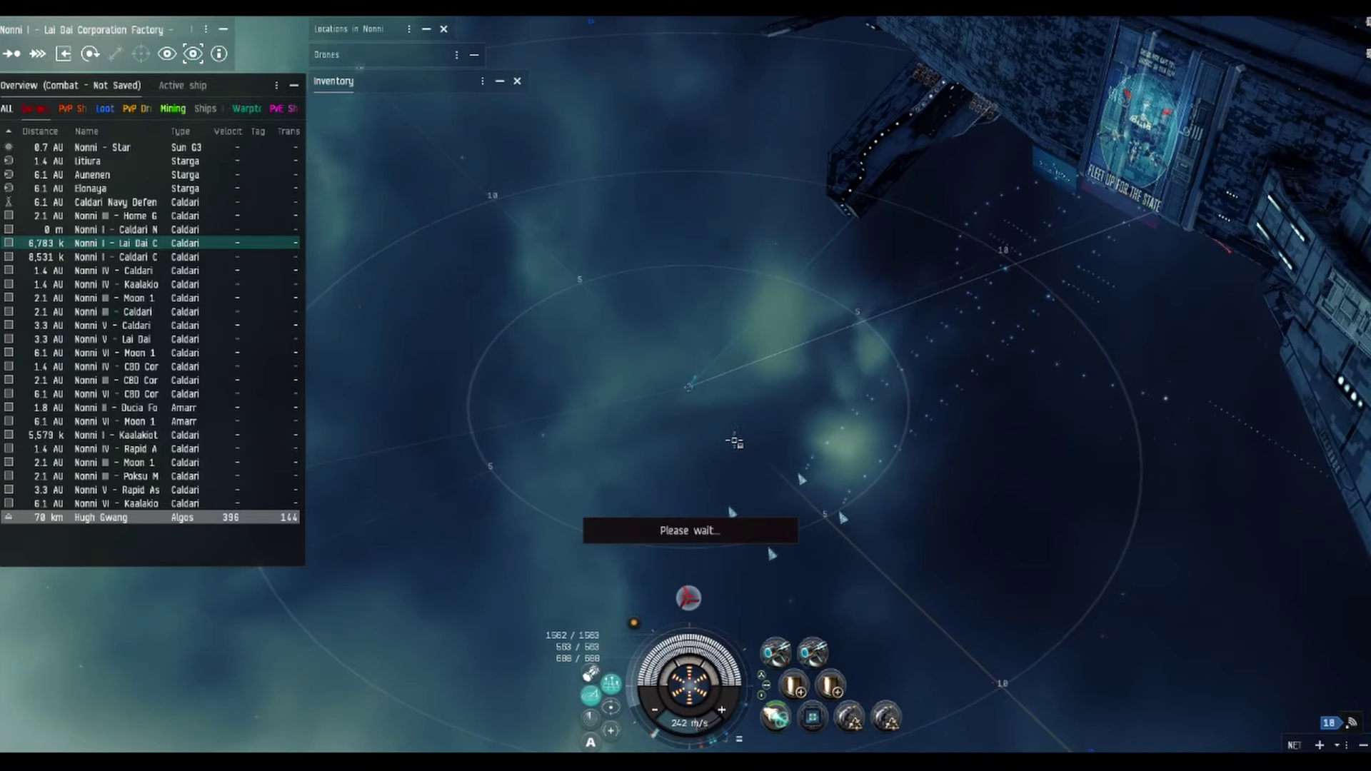
Step: Clear the old heading marker and inspect the station from several angles while moving toward a point
{"action": "mouse_move", "coordinate": [813, 475]}
{"action": "left_mouse_down"}
{"action": "mouse_move", "coordinate": [828, 416]}
{"action": "mouse_move", "coordinate": [729, 412]}
{"action": "left_mouse_up"}
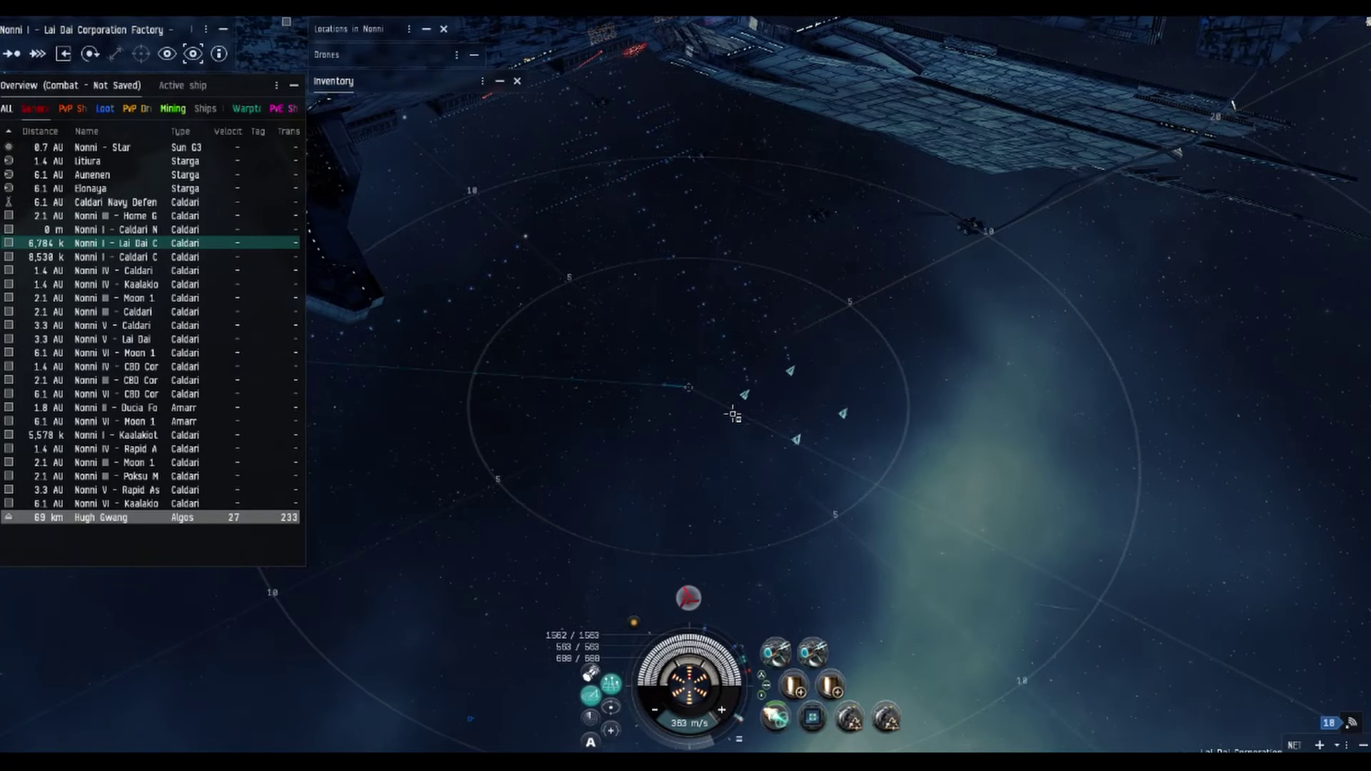
{"action": "left_click_drag", "start_coordinate": [728, 411], "coordinate": [748, 451]}
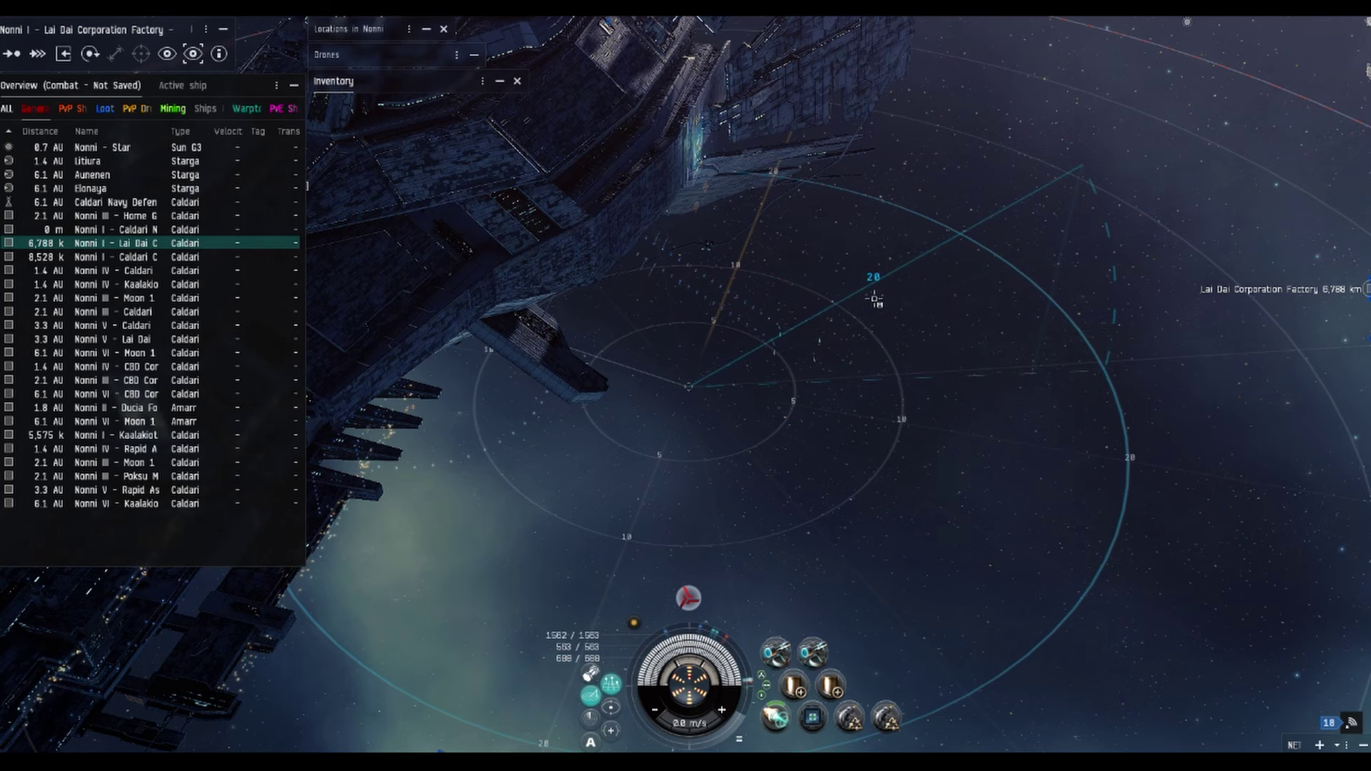
{"action": "left_click", "coordinate": [896, 307]}
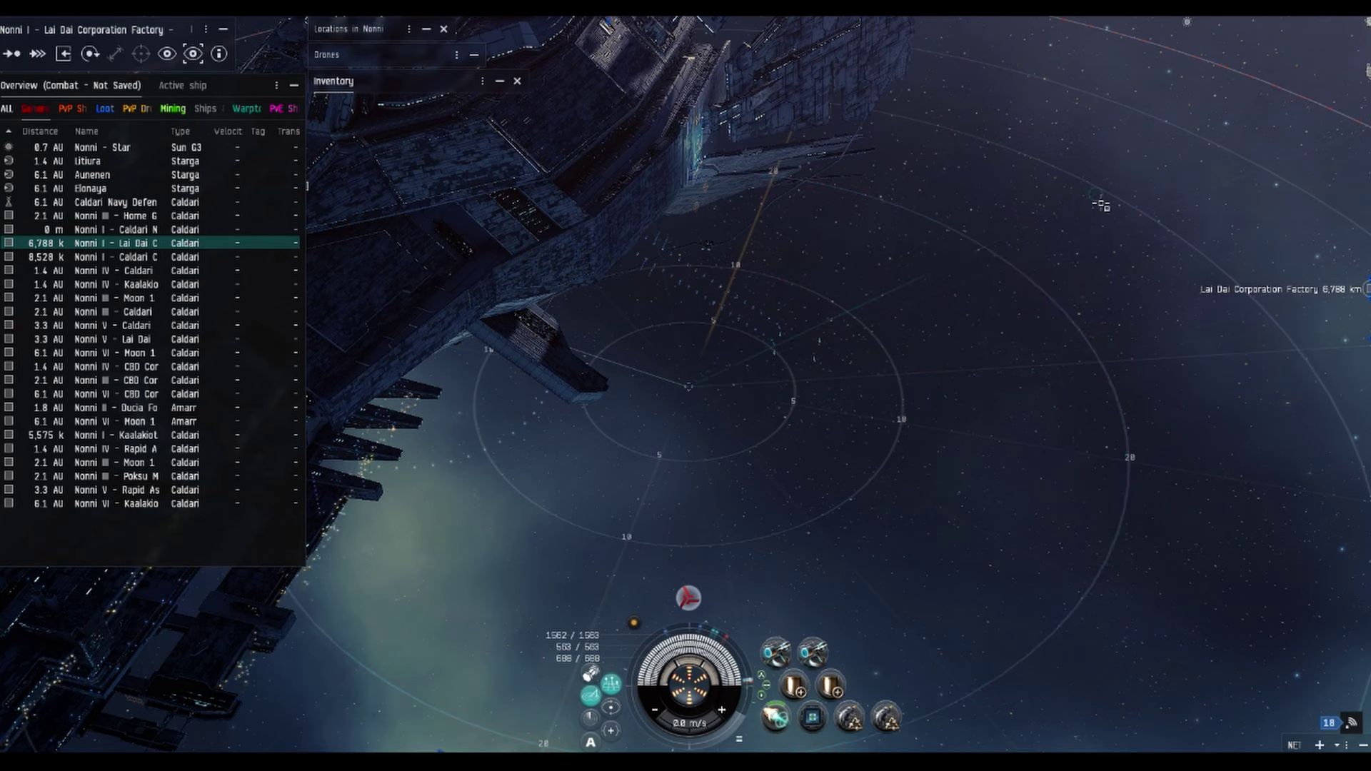
{"action": "left_click_drag", "start_coordinate": [1136, 326], "coordinate": [1034, 298]}
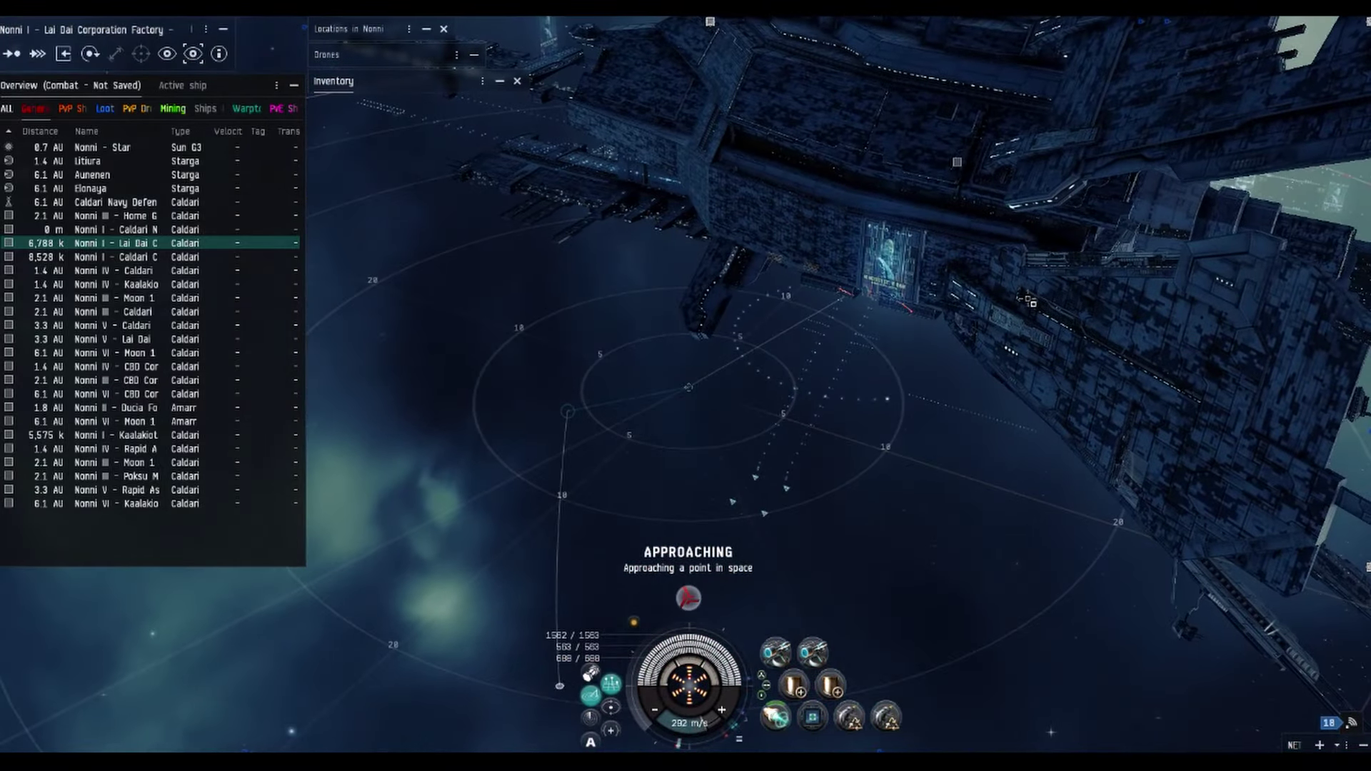
{"action": "mouse_move", "coordinate": [1034, 299]}
{"action": "left_mouse_down"}
{"action": "mouse_move", "coordinate": [1126, 313]}
{"action": "mouse_move", "coordinate": [1132, 326]}
{"action": "mouse_move", "coordinate": [1088, 369]}
{"action": "left_mouse_up"}
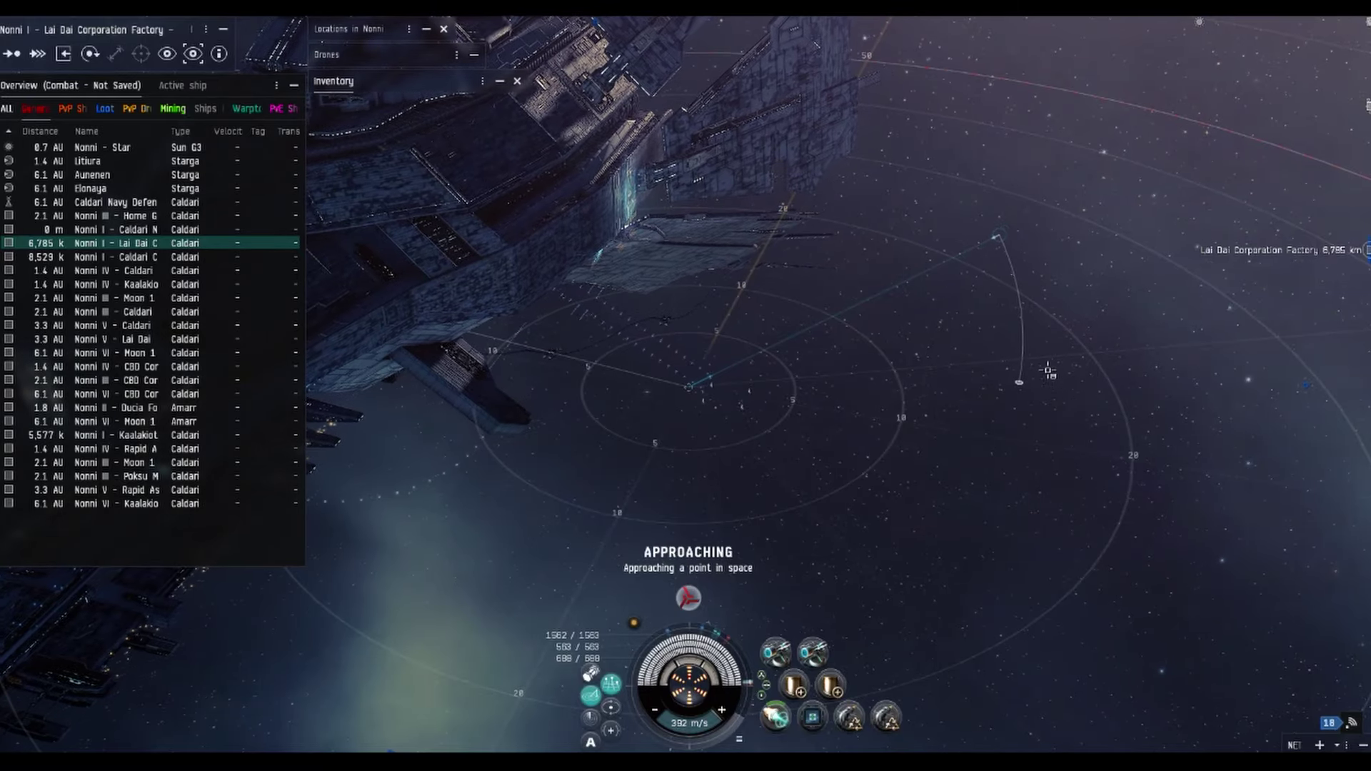
{"action": "left_click_drag", "start_coordinate": [953, 351], "coordinate": [689, 365]}
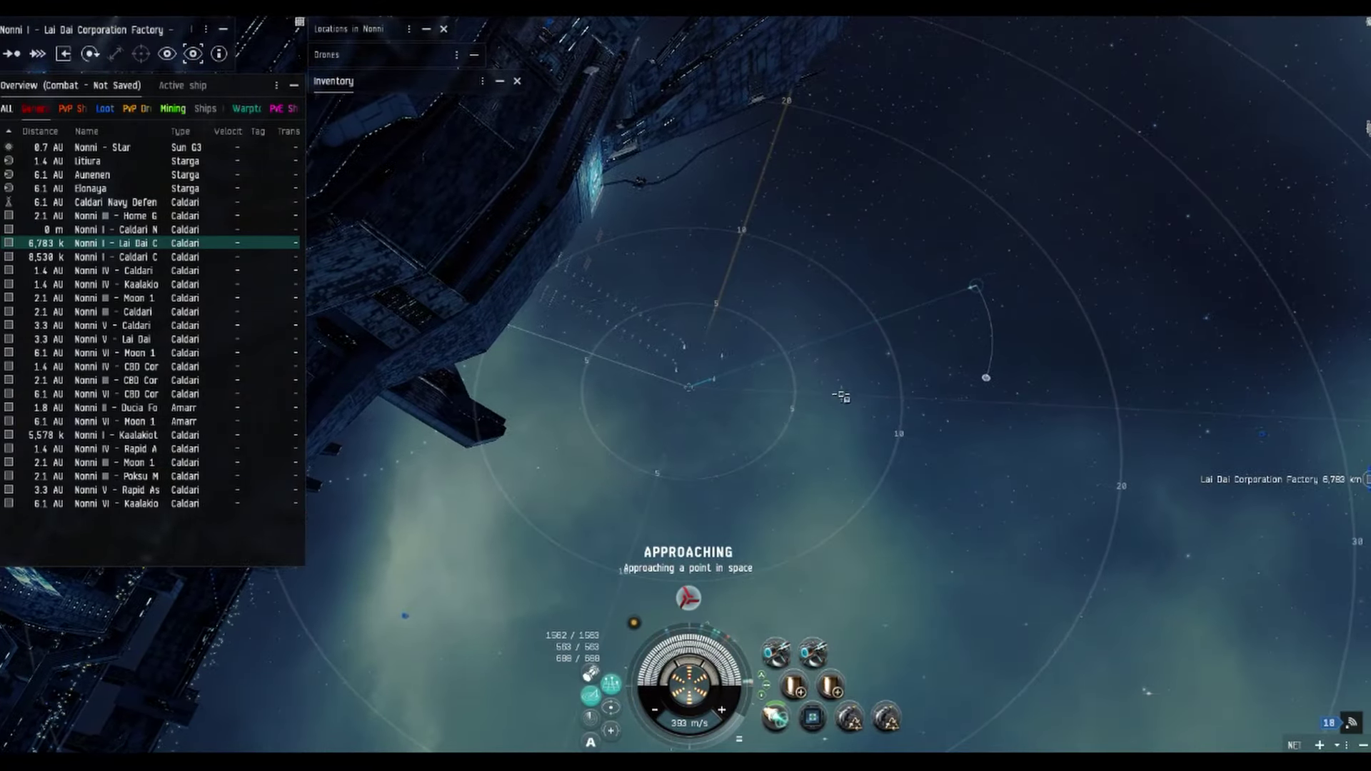
{"action": "left_click_drag", "start_coordinate": [780, 410], "coordinate": [801, 345]}
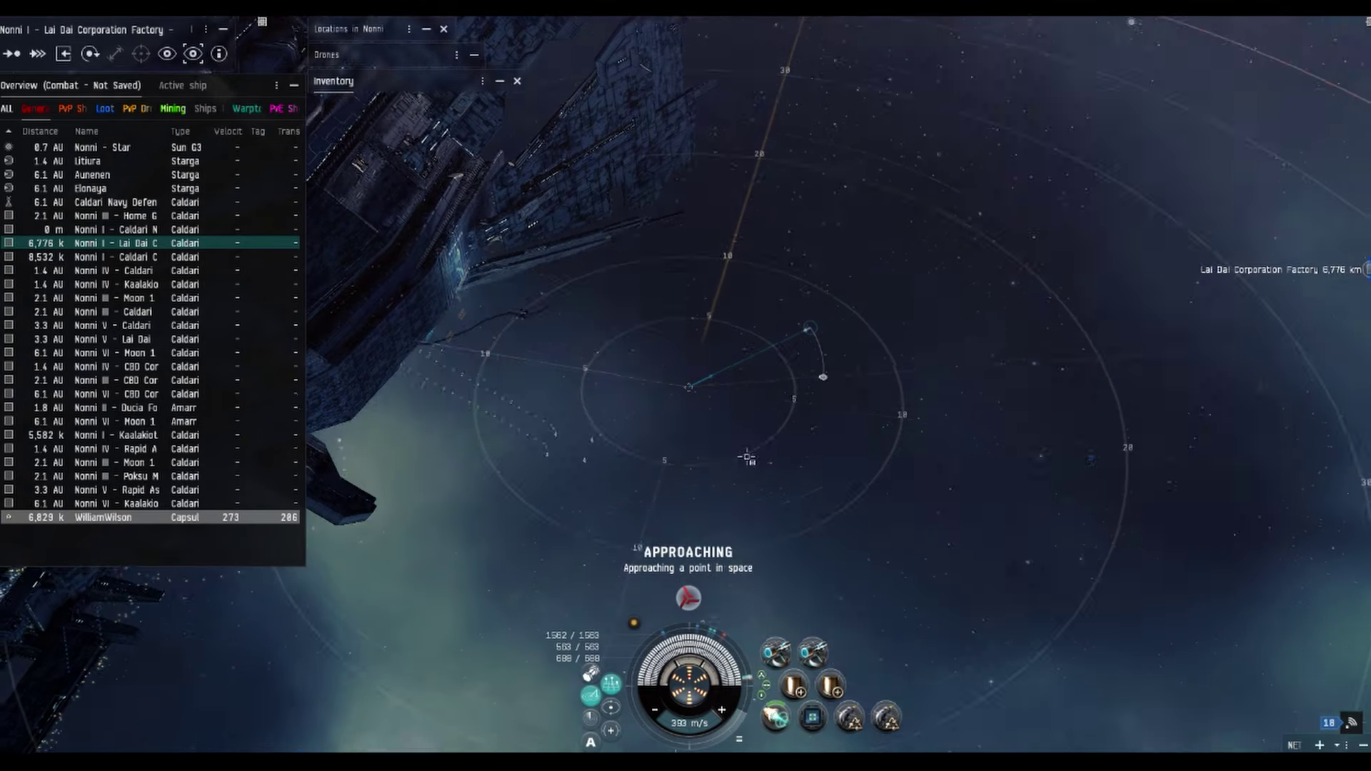
{"action": "left_click_drag", "start_coordinate": [750, 421], "coordinate": [814, 353]}
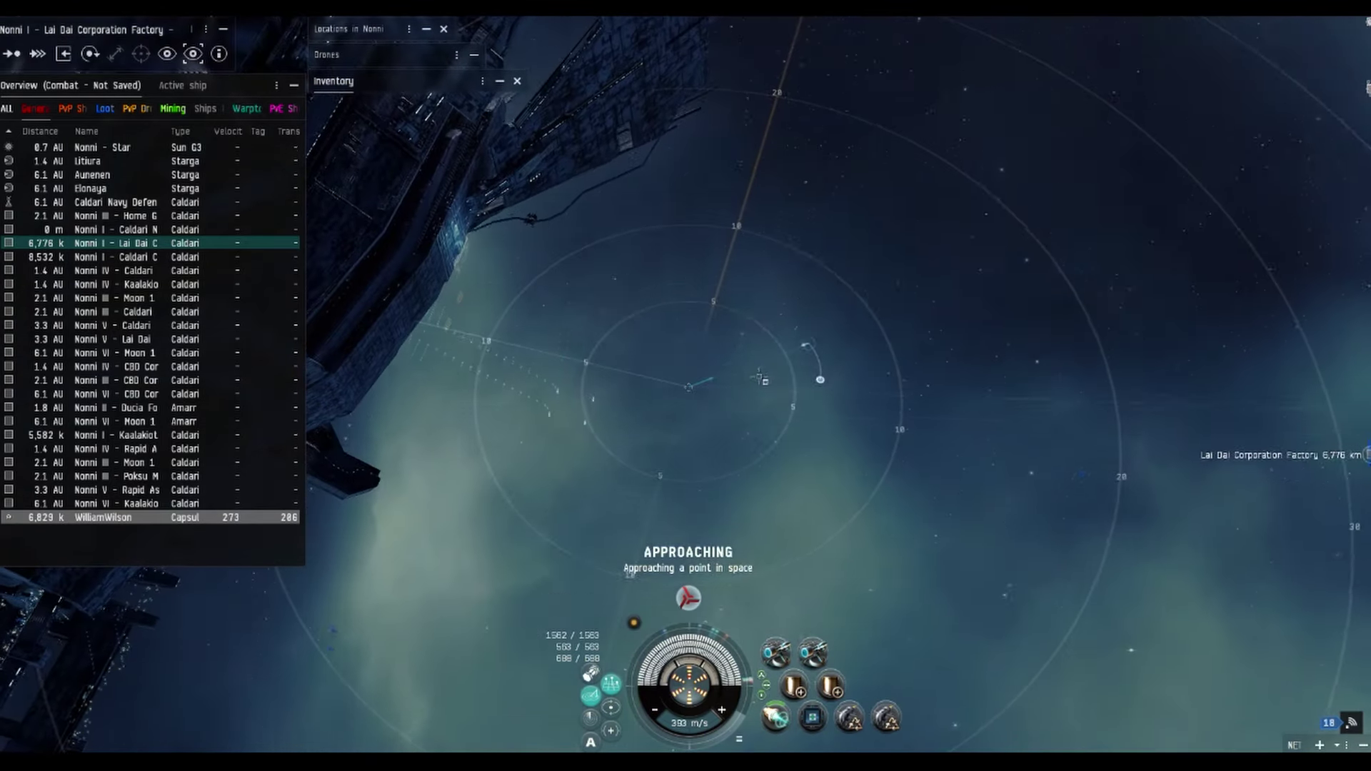
Step: Q-click two successive points in space for the ship to approach
{"action": "key", "text": "q"}
{"action": "left_click", "coordinate": [857, 289]}
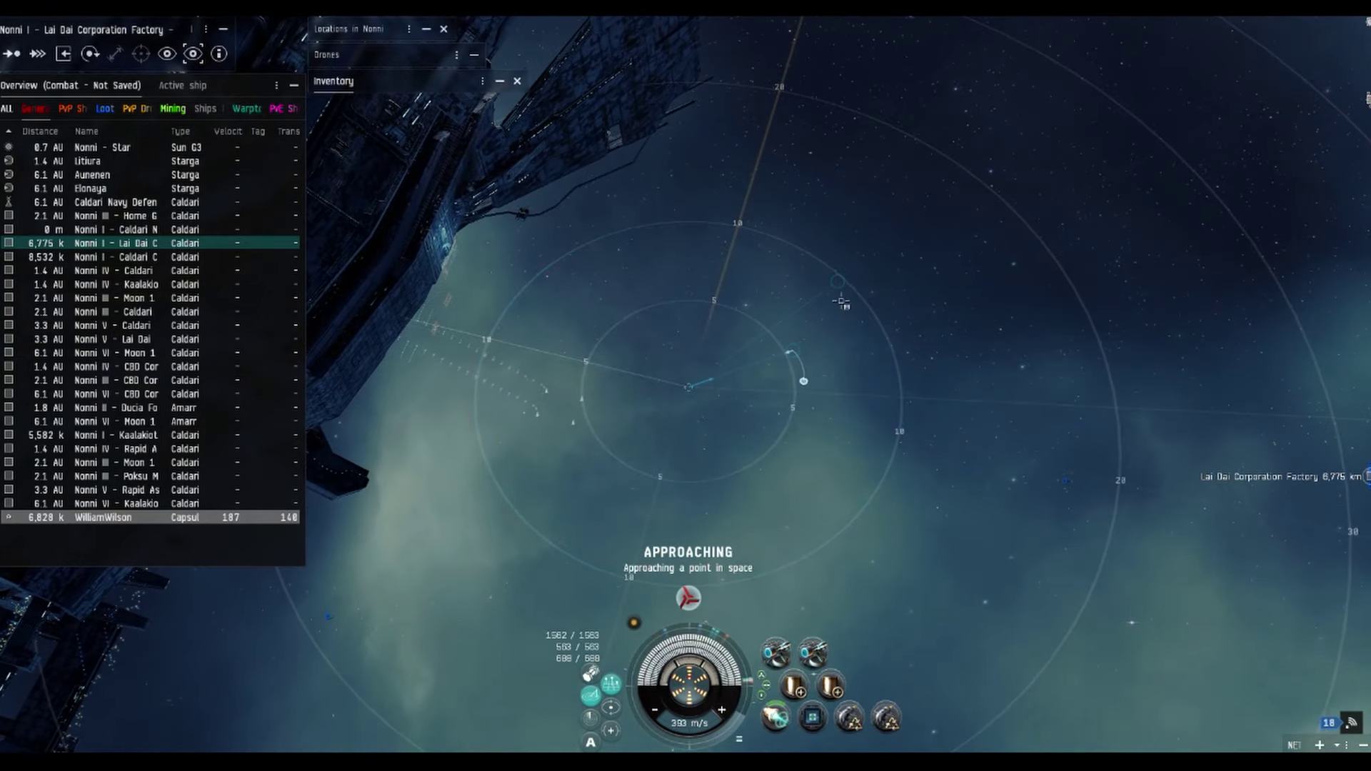
{"action": "key", "text": "q"}
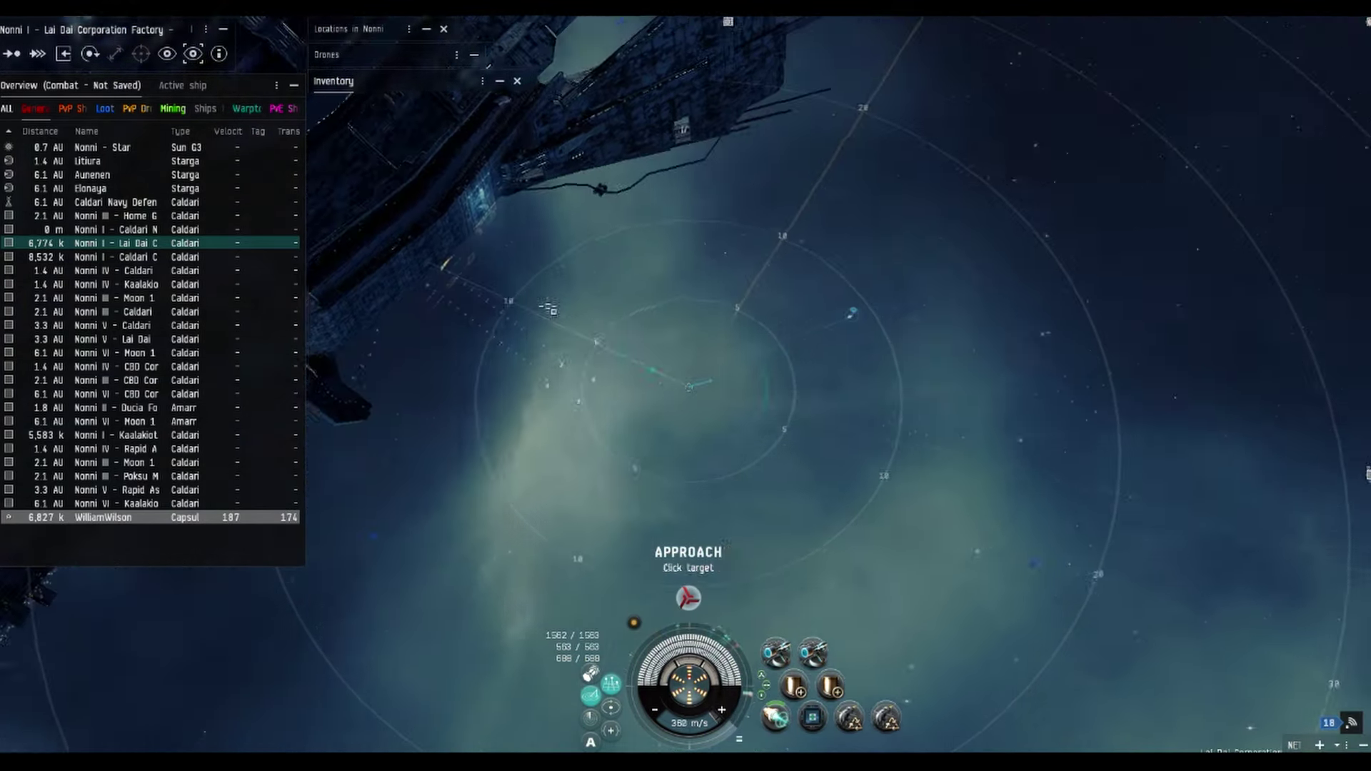
{"action": "left_click", "coordinate": [446, 263]}
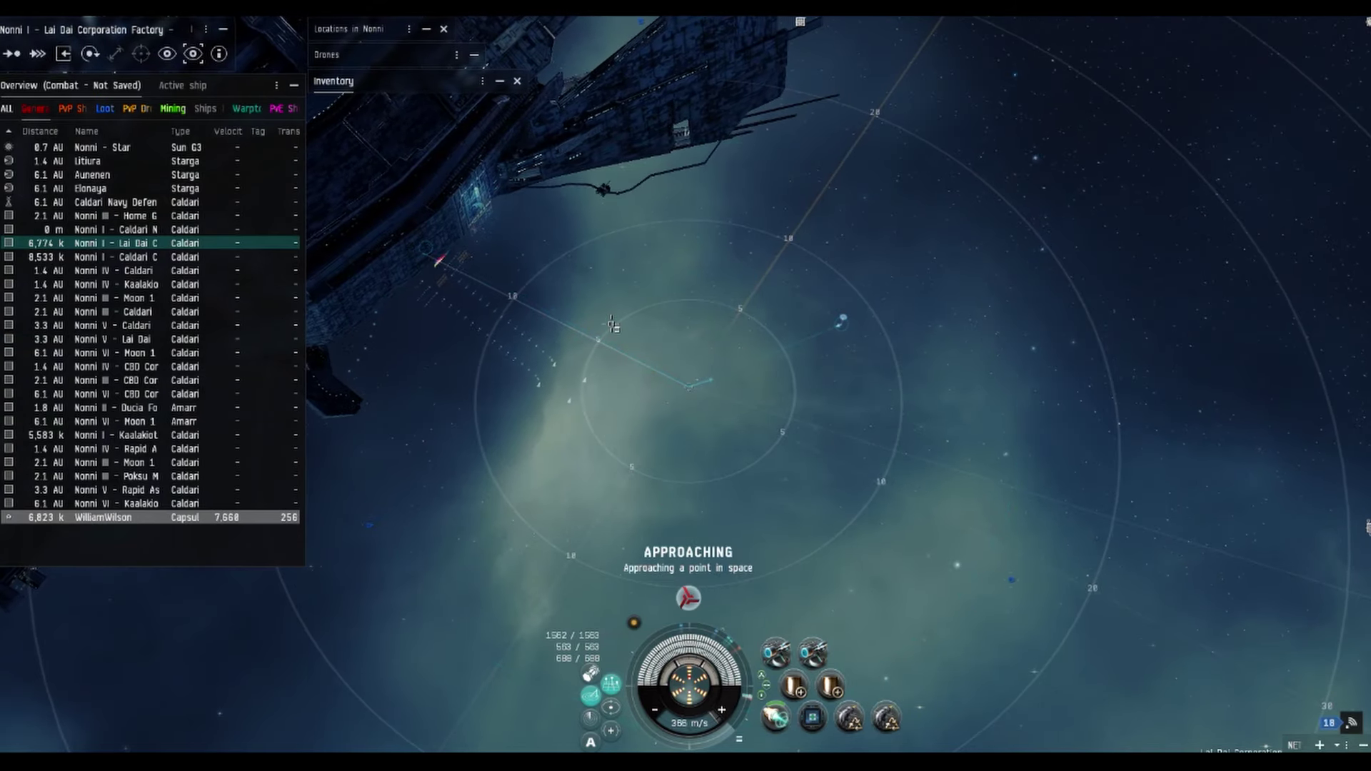
Step: Q-click a point beside the station for the ship to approach
{"action": "left_click_drag", "start_coordinate": [643, 334], "coordinate": [623, 312]}
{"action": "key", "text": "q"}
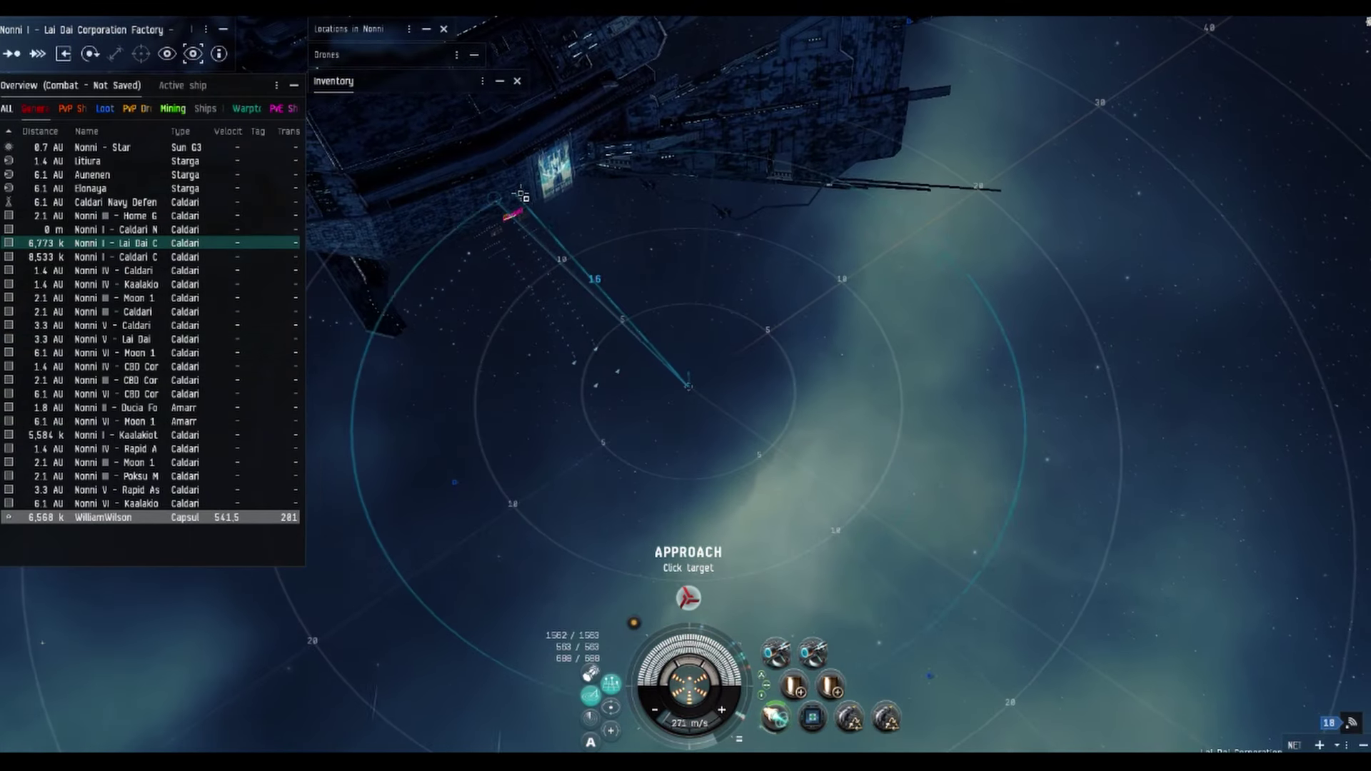
{"action": "left_click", "coordinate": [522, 194]}
{"action": "left_click_drag", "start_coordinate": [612, 358], "coordinate": [663, 344]}
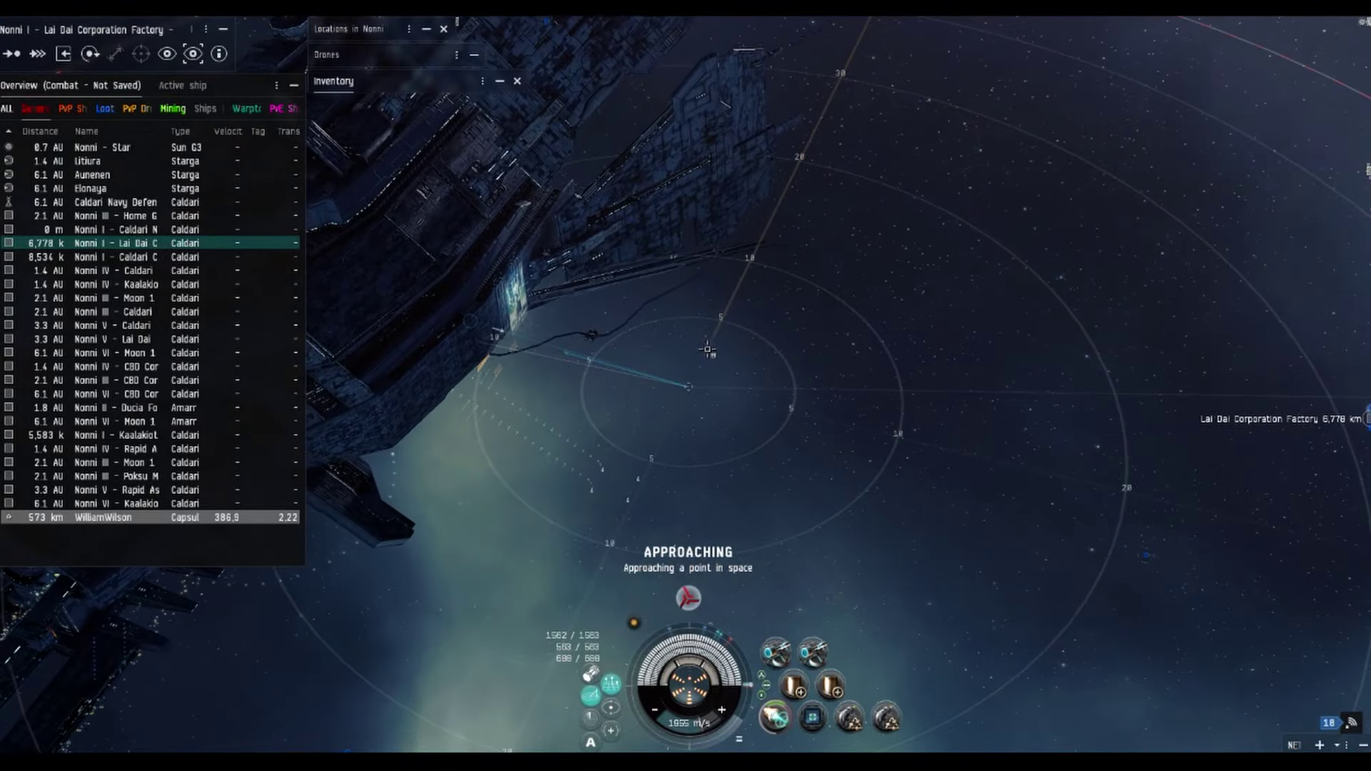
{"action": "scroll", "coordinate": [707, 356], "scroll_direction": "up", "scroll_amount": 3}
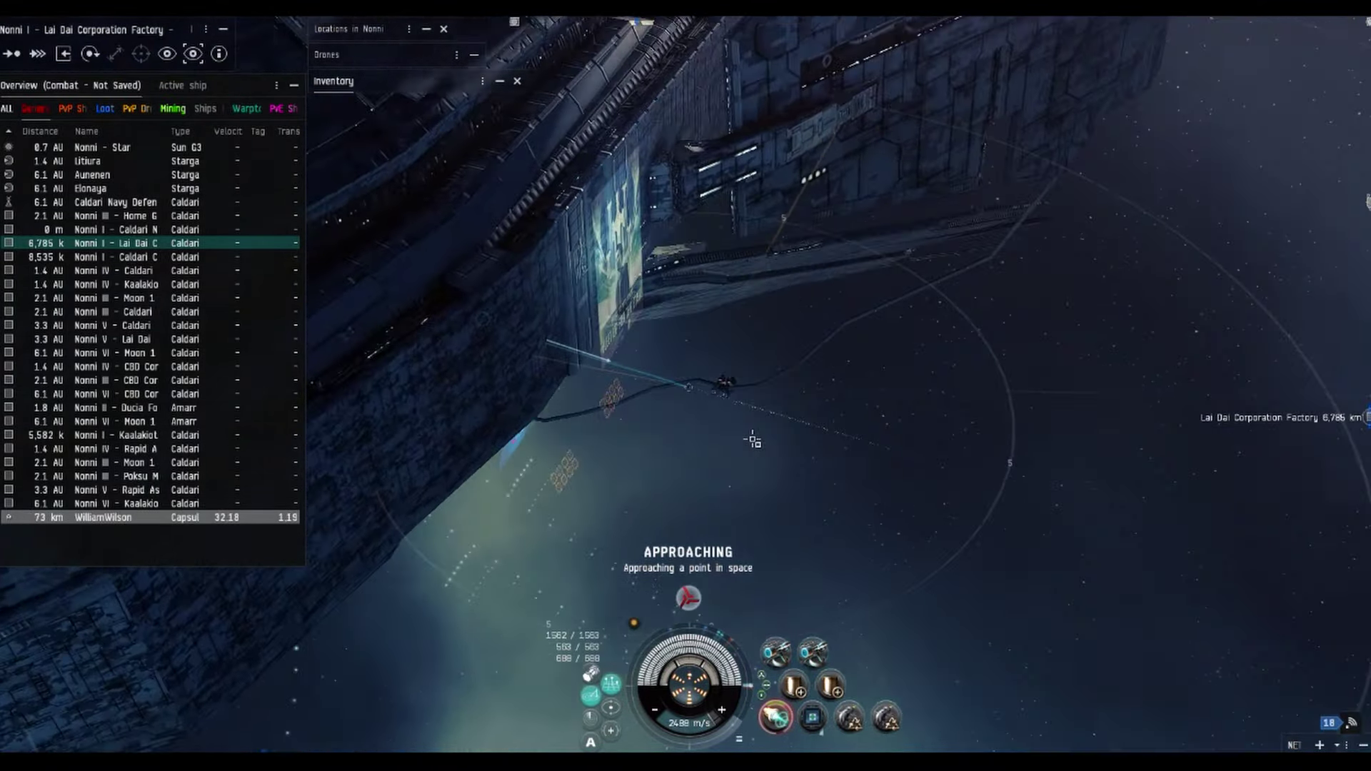
Step: Fly the ship to a point by the station wall, then out toward open space
{"action": "mouse_move", "coordinate": [758, 453]}
{"action": "left_mouse_down"}
{"action": "mouse_move", "coordinate": [744, 390]}
{"action": "mouse_move", "coordinate": [678, 470]}
{"action": "left_mouse_up"}
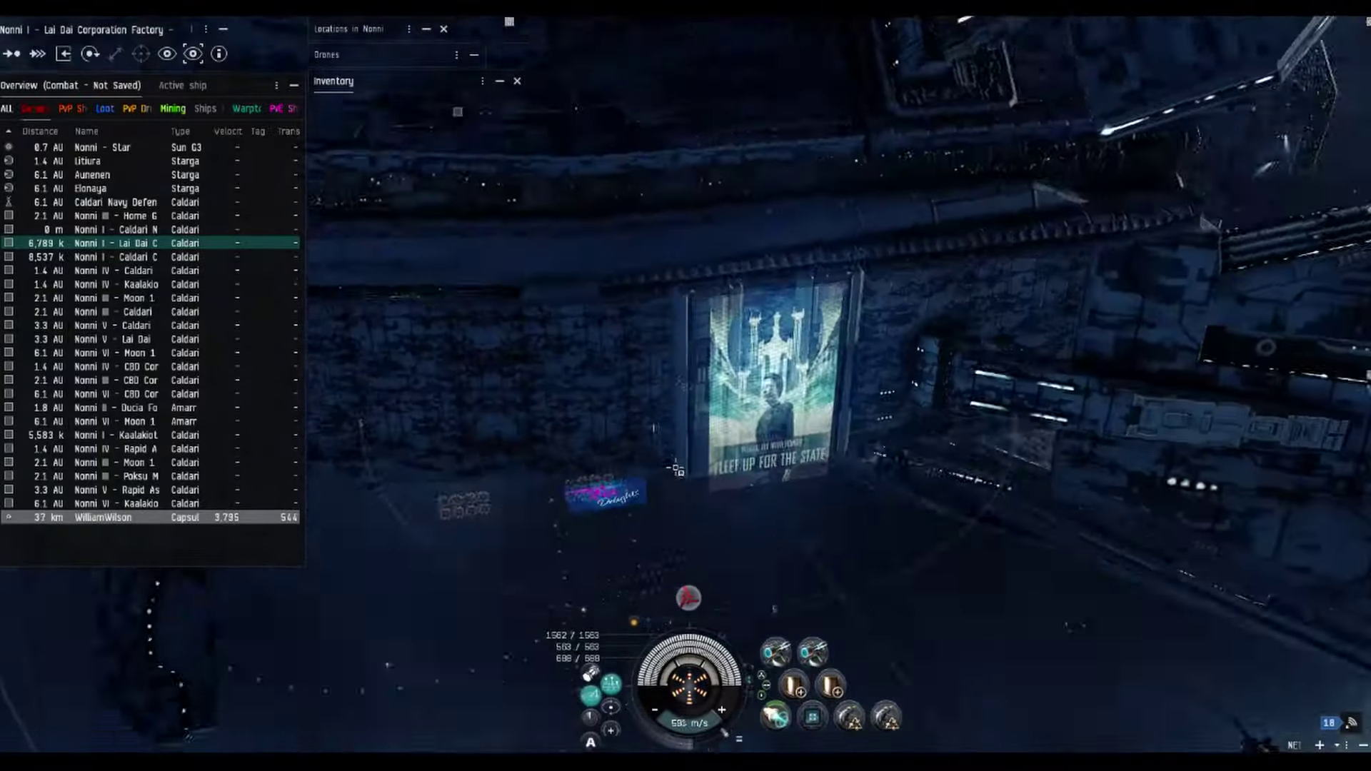
{"action": "double_click", "coordinate": [677, 469]}
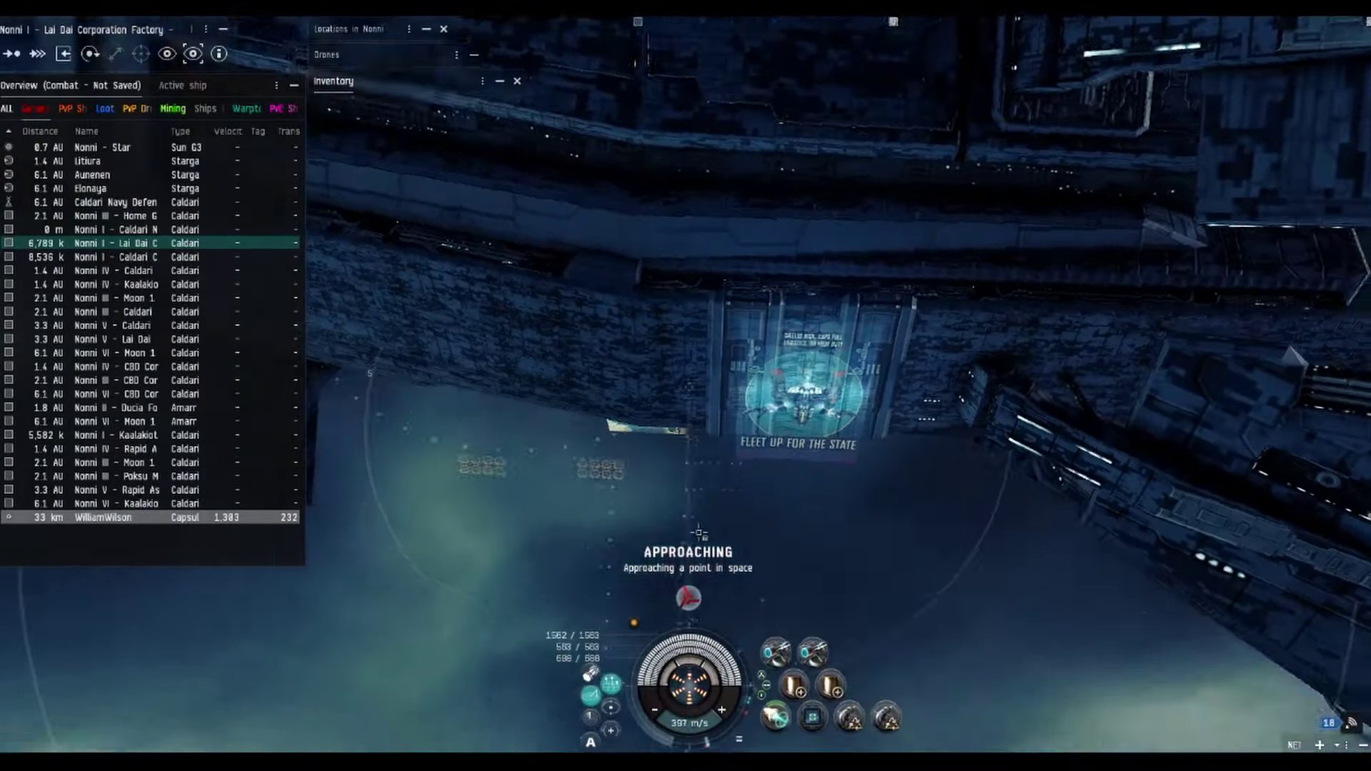
{"action": "mouse_move", "coordinate": [678, 469]}
{"action": "left_mouse_down"}
{"action": "mouse_move", "coordinate": [737, 581]}
{"action": "mouse_move", "coordinate": [734, 516]}
{"action": "mouse_move", "coordinate": [963, 335]}
{"action": "left_mouse_up"}
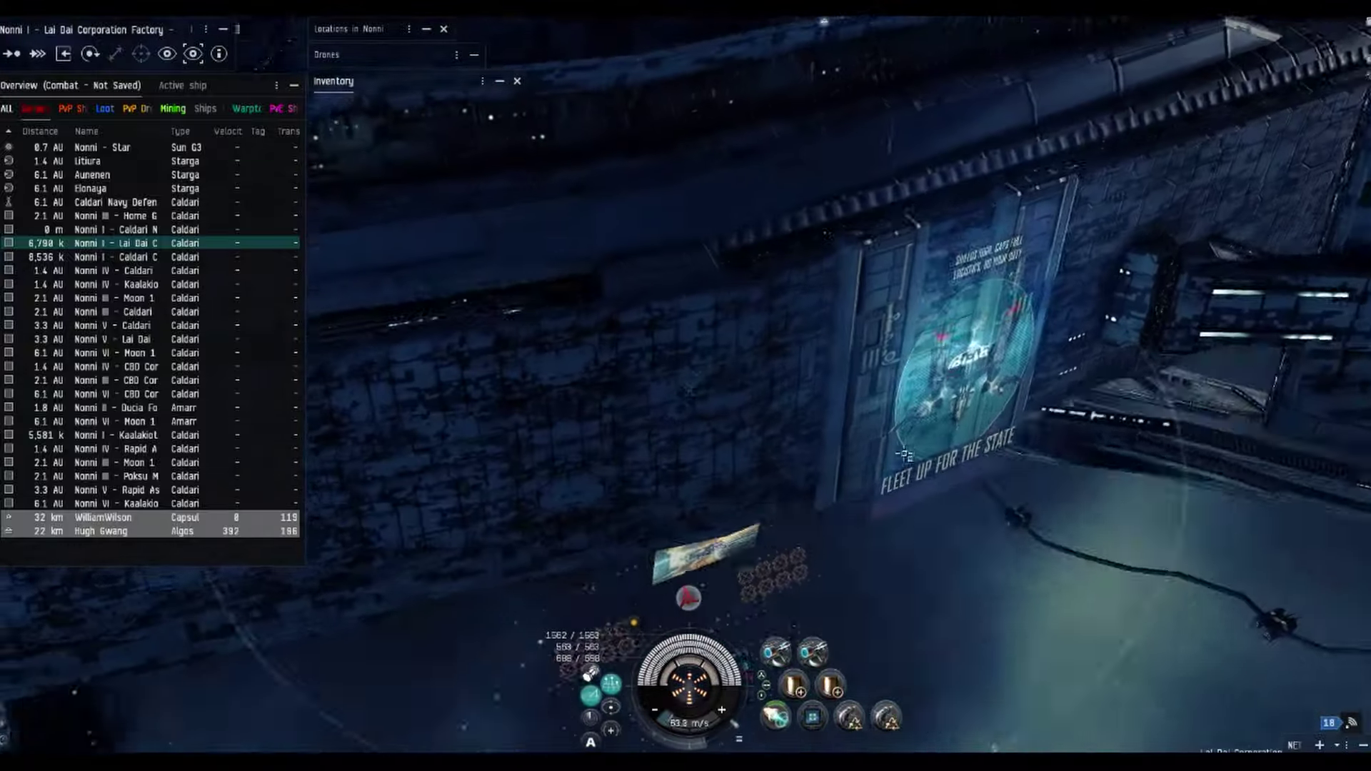
{"action": "left_click_drag", "start_coordinate": [906, 455], "coordinate": [708, 333]}
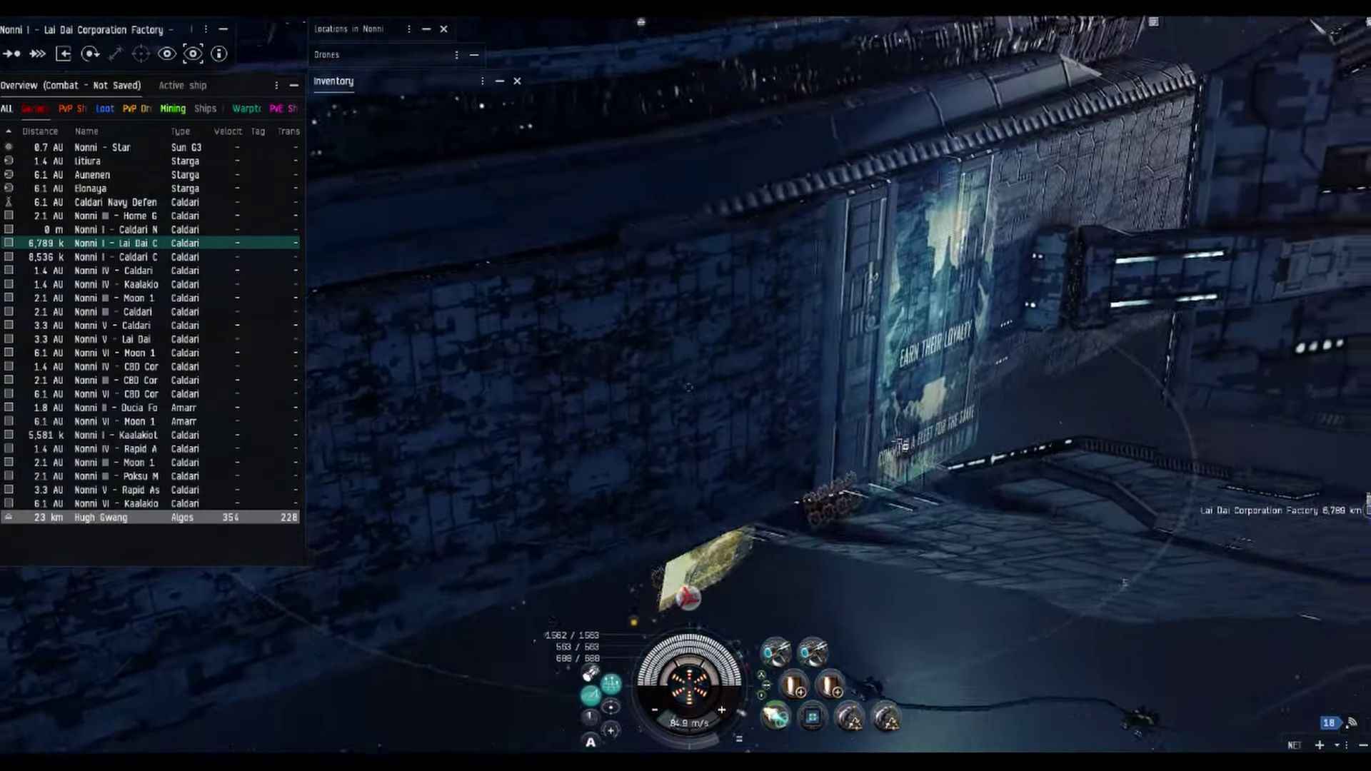
{"action": "double_click", "coordinate": [901, 442]}
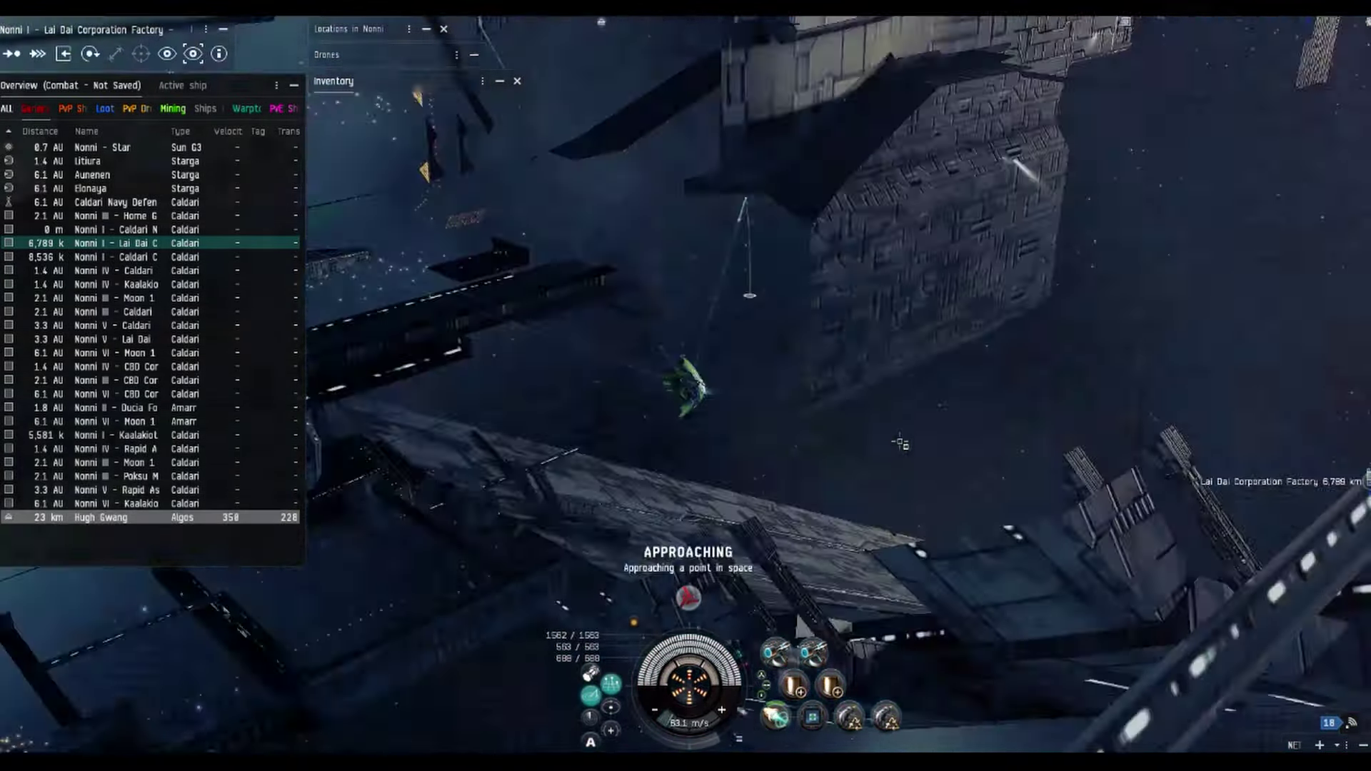
{"action": "scroll", "coordinate": [739, 386], "scroll_direction": "up", "scroll_amount": 5}
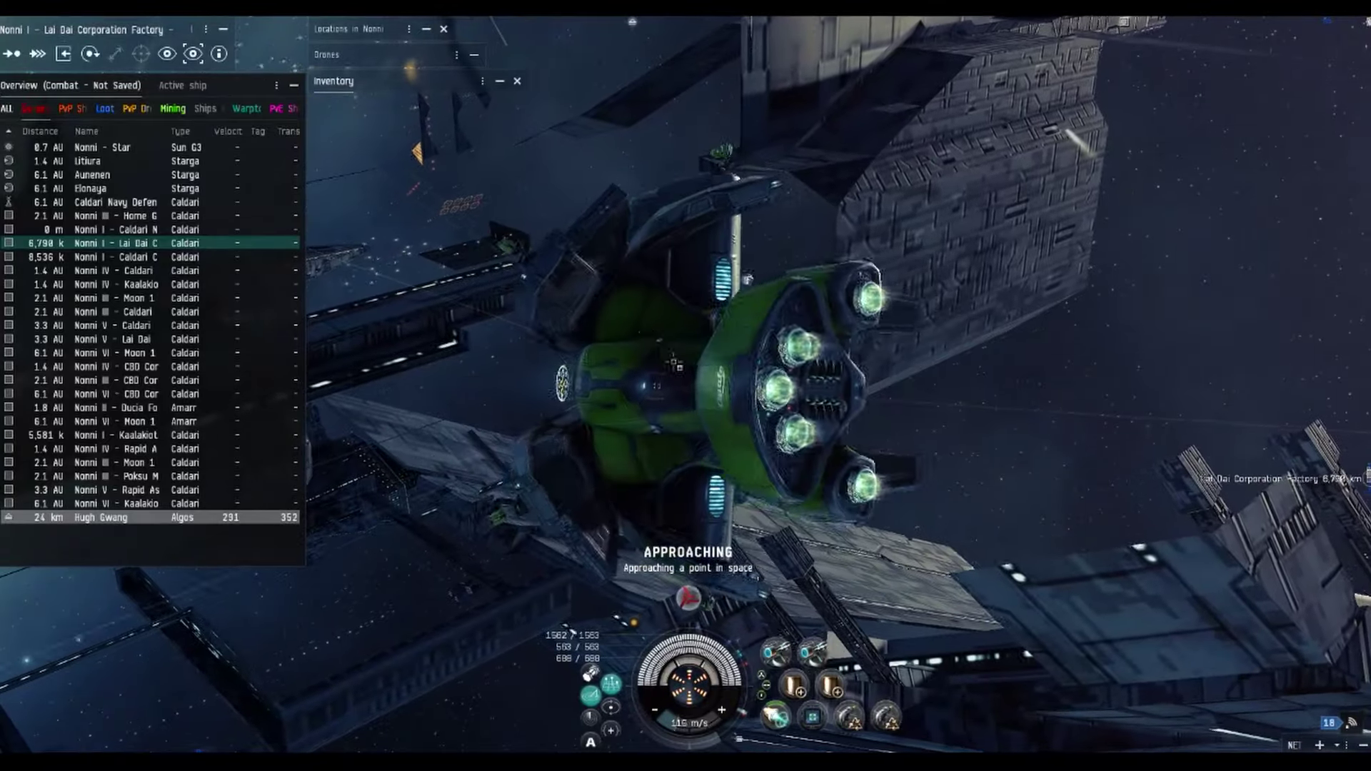
{"action": "scroll", "coordinate": [784, 384], "scroll_direction": "down", "scroll_amount": 5}
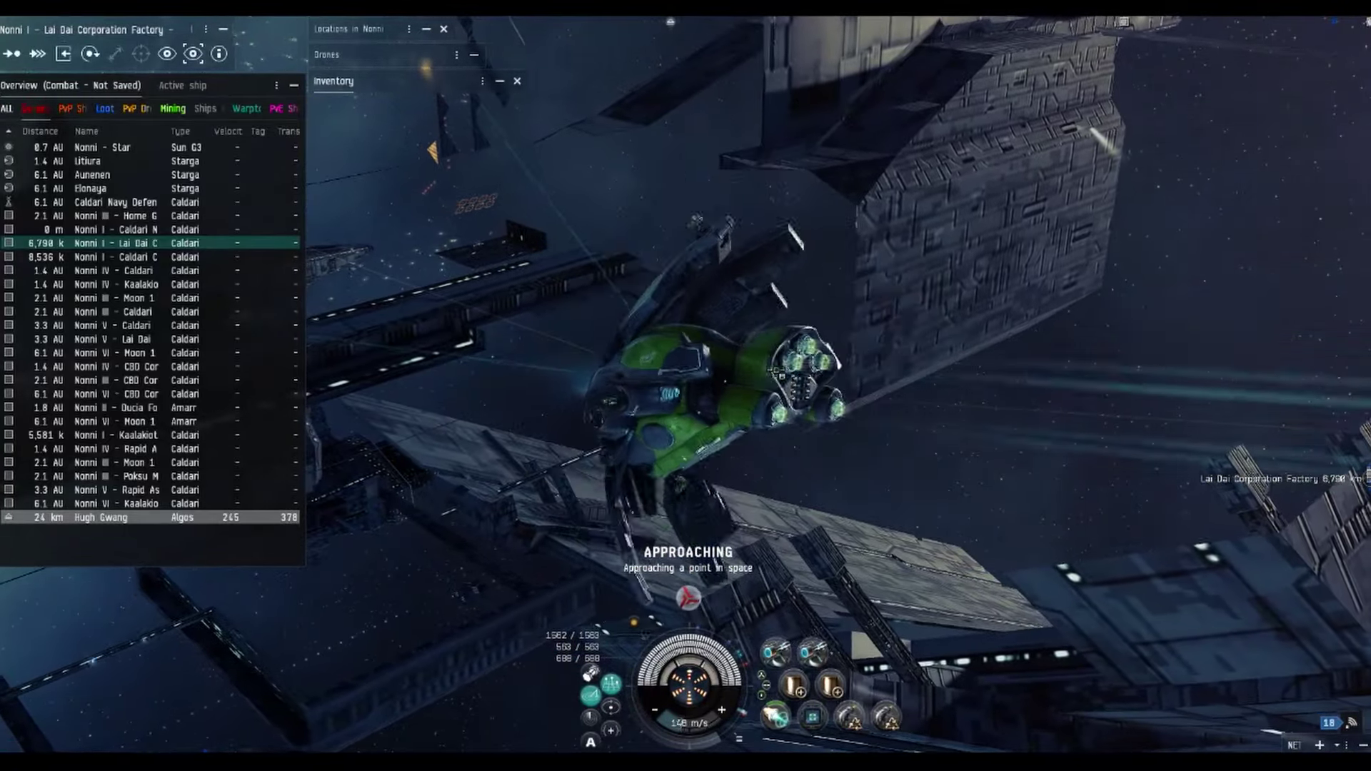
{"action": "scroll", "coordinate": [775, 370], "scroll_direction": "down", "scroll_amount": 5}
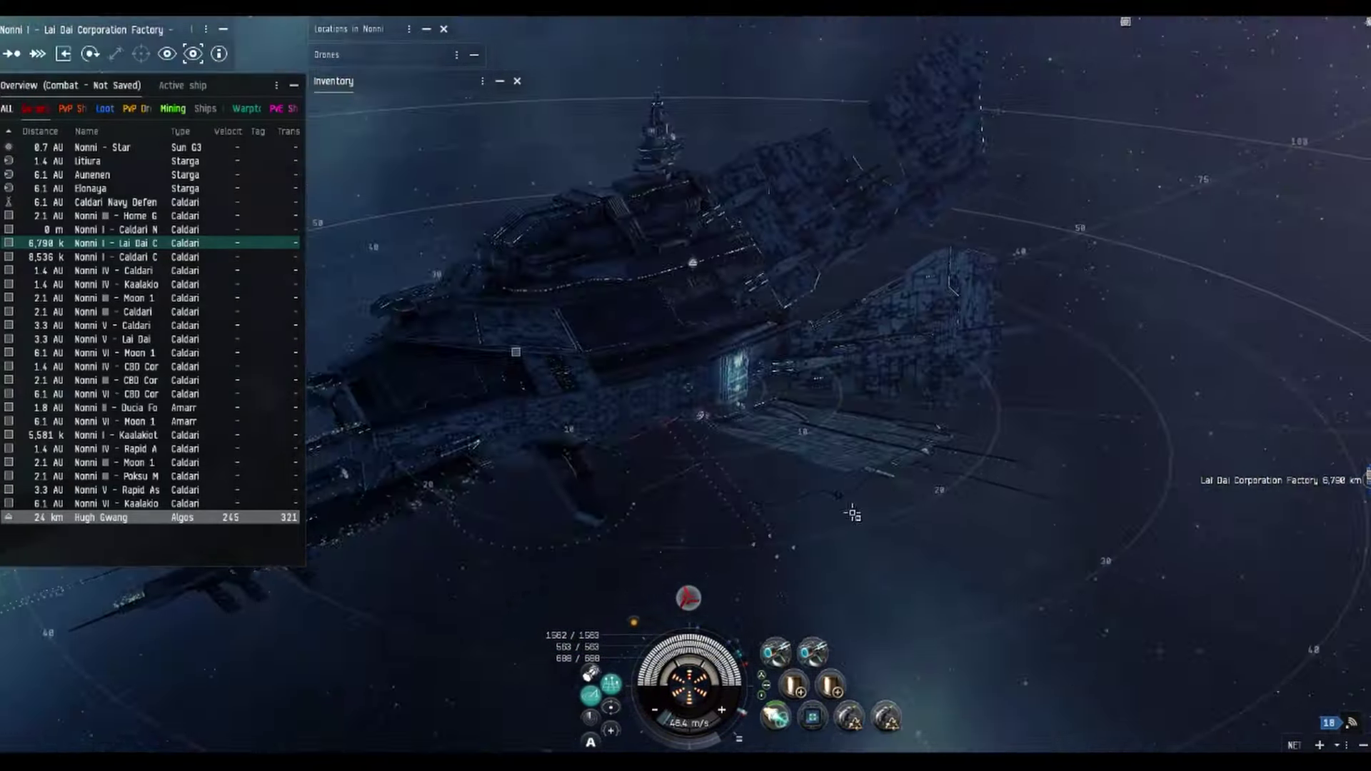
{"action": "left_click_drag", "start_coordinate": [849, 511], "coordinate": [811, 475]}
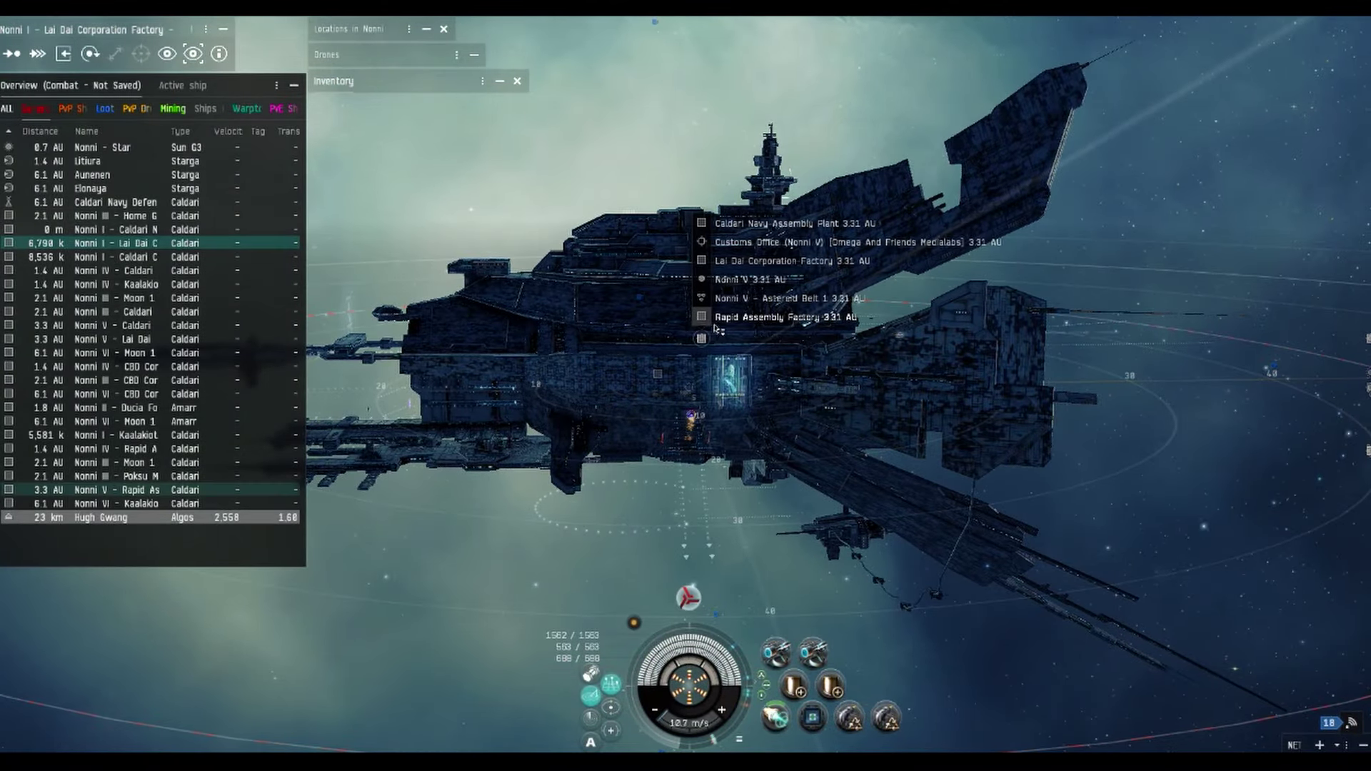
{"action": "left_click", "coordinate": [708, 325]}
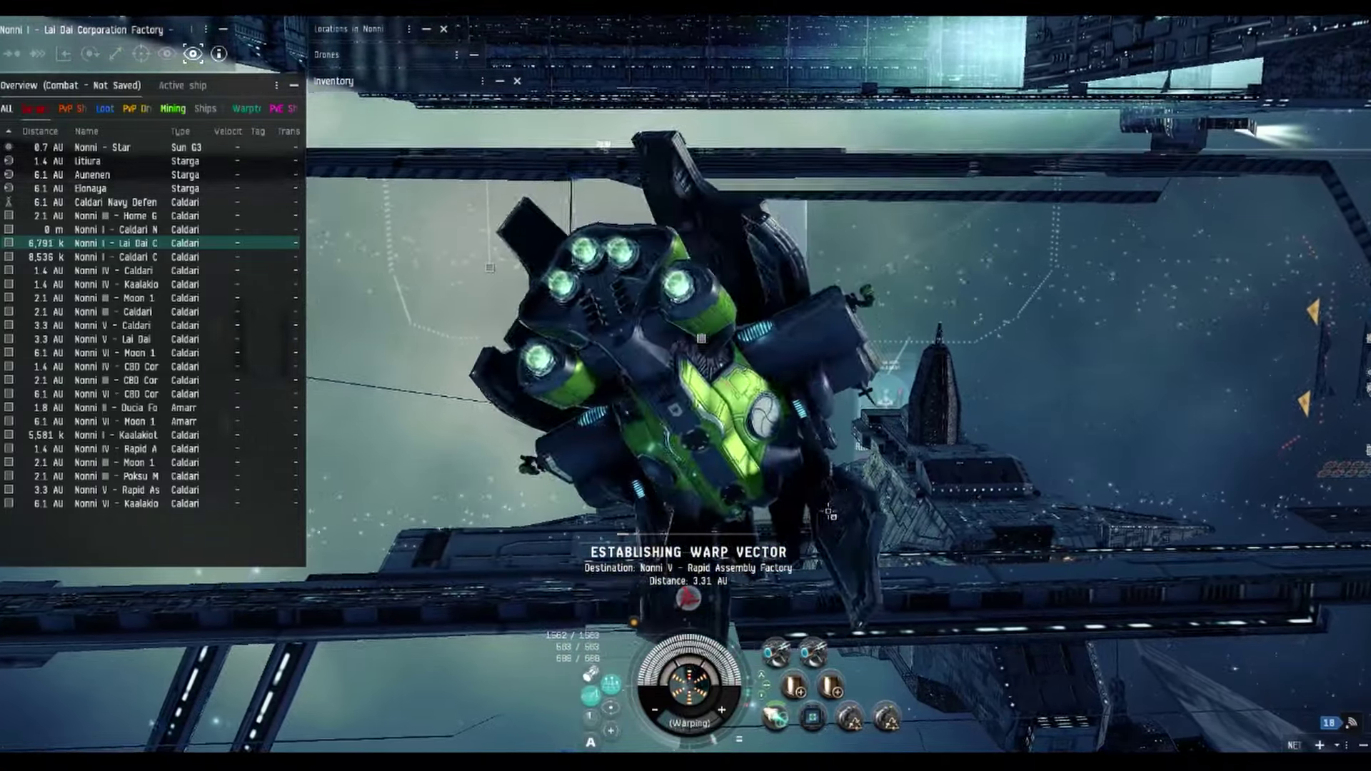
{"action": "key", "text": "ctrl+space"}
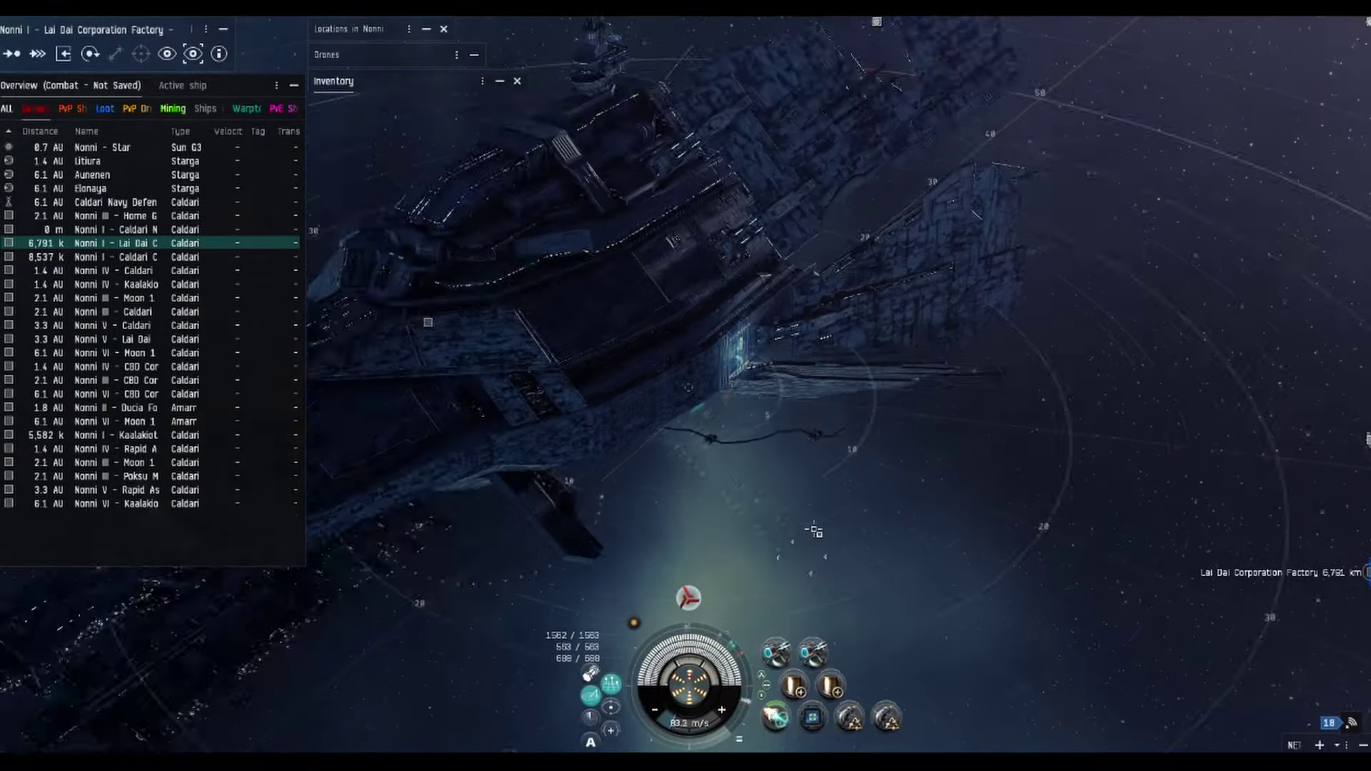
Step: Q-click open space away from the station, then warp to Nonni V - Rapid Assembly Factory
{"action": "key", "text": "q"}
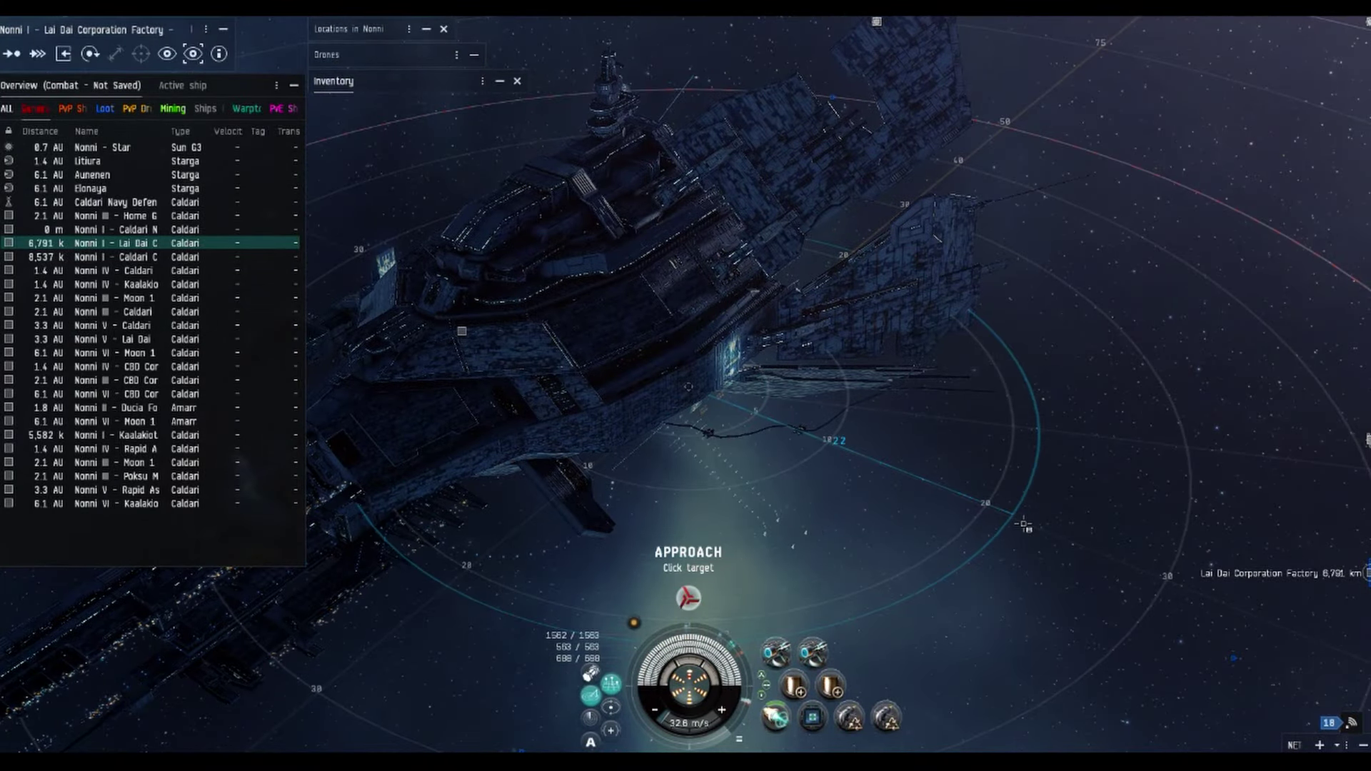
{"action": "left_click", "coordinate": [731, 314]}
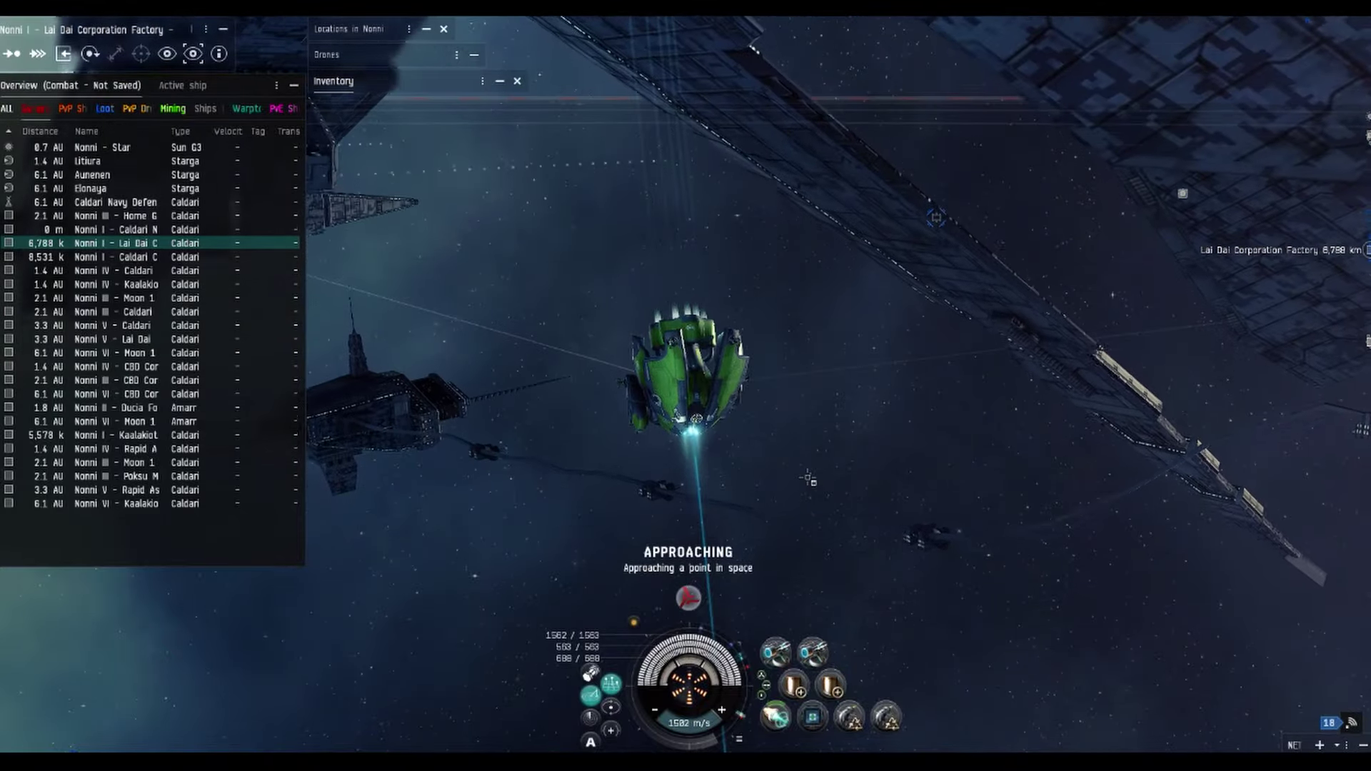
{"action": "left_click_drag", "start_coordinate": [739, 370], "coordinate": [833, 469]}
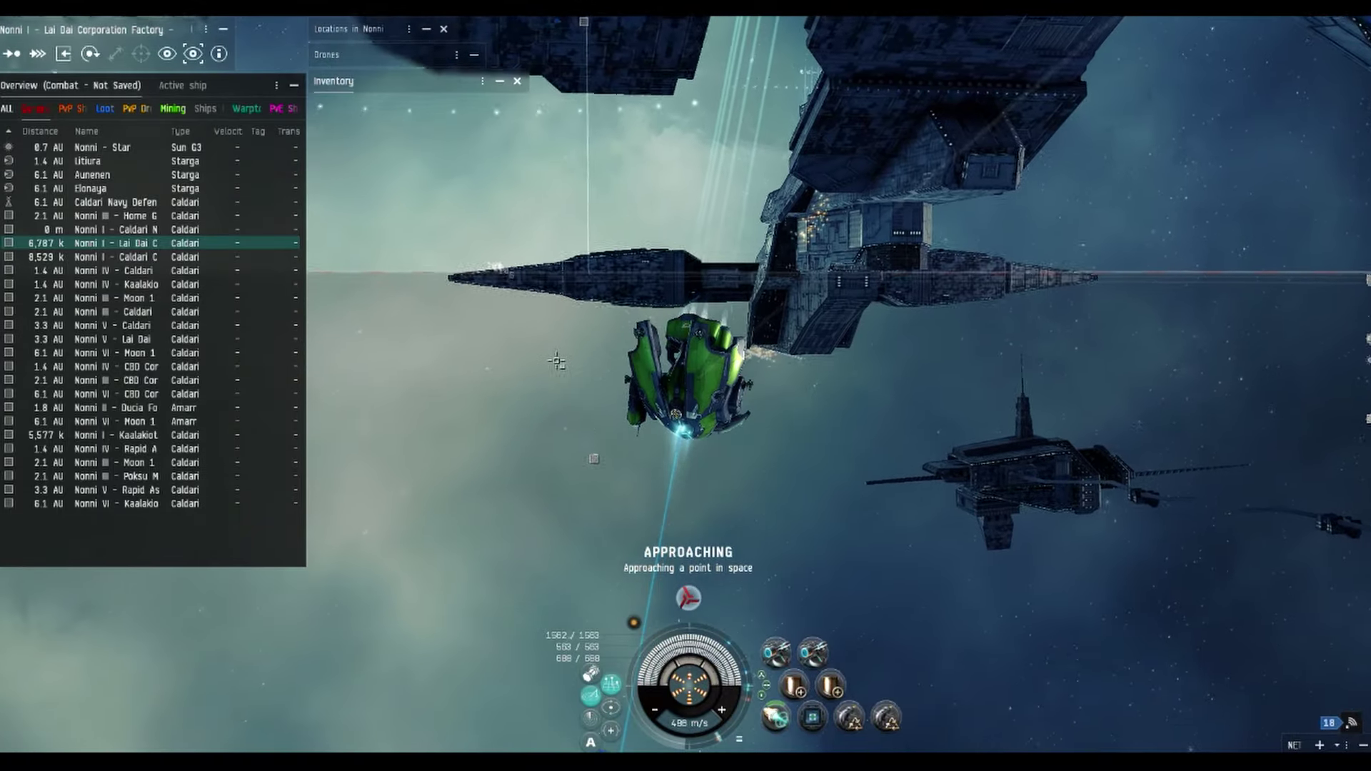
{"action": "left_click_drag", "start_coordinate": [600, 450], "coordinate": [754, 515]}
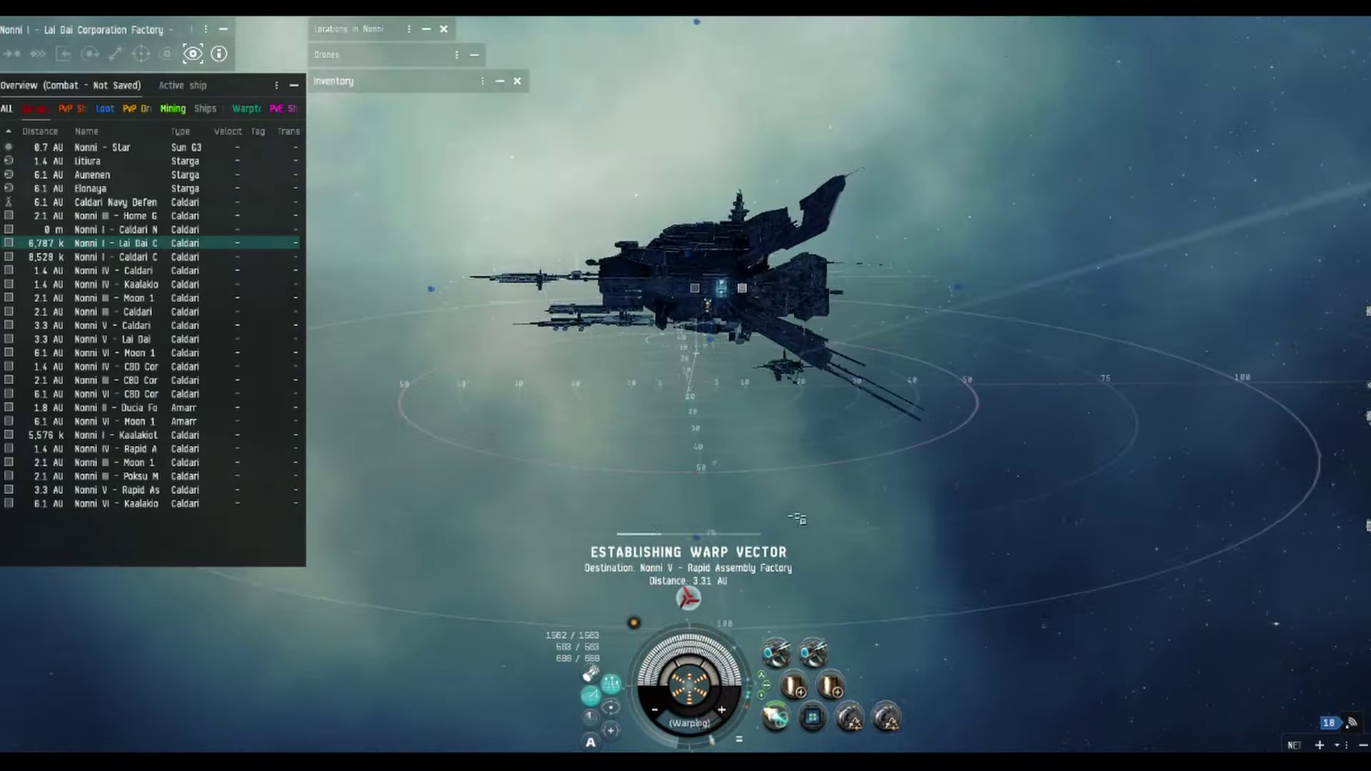